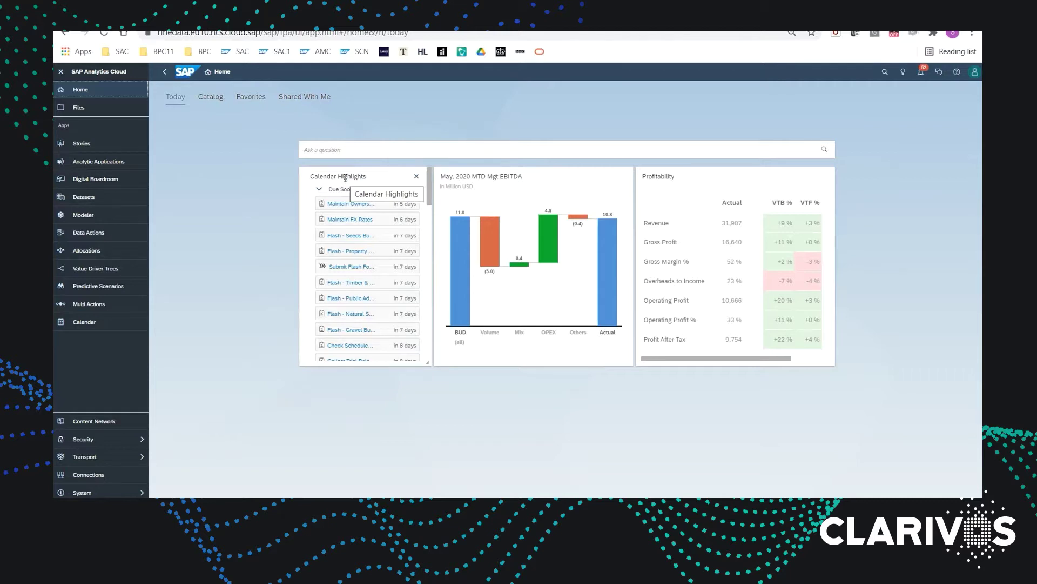
# - Show the Month End Consolidation & Reporting Process details, widen the Name column, and collapse Complete Forecast Submission
pyautogui.click(361, 331)
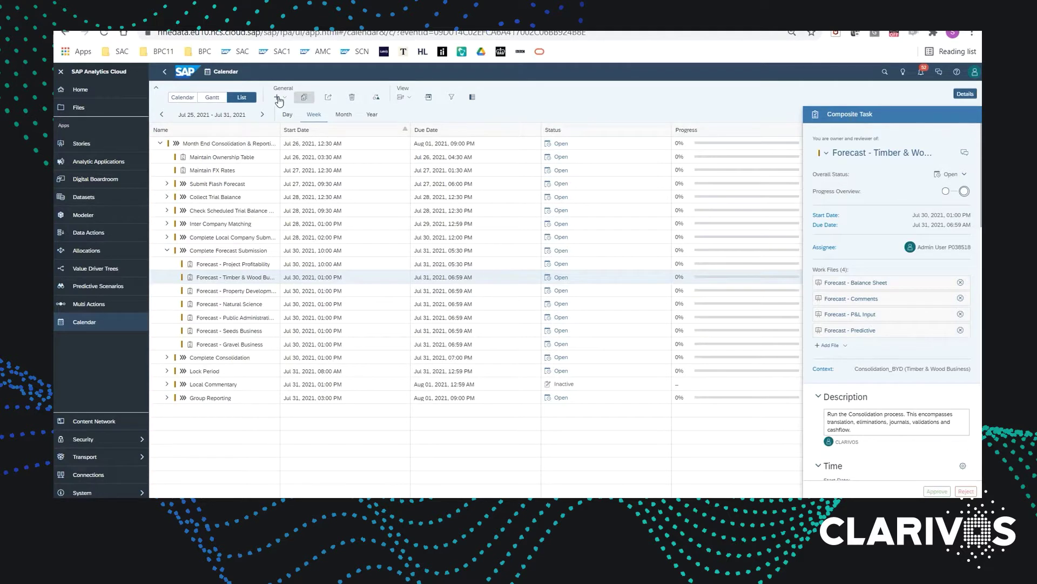
pyautogui.click(187, 144)
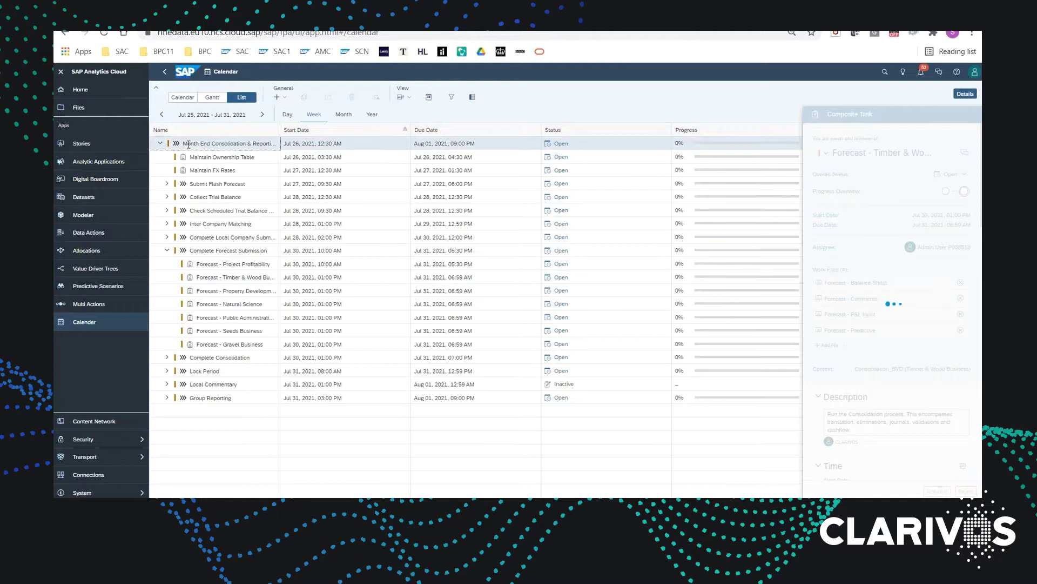
pyautogui.moveTo(289, 129); pyautogui.dragTo(306, 133)
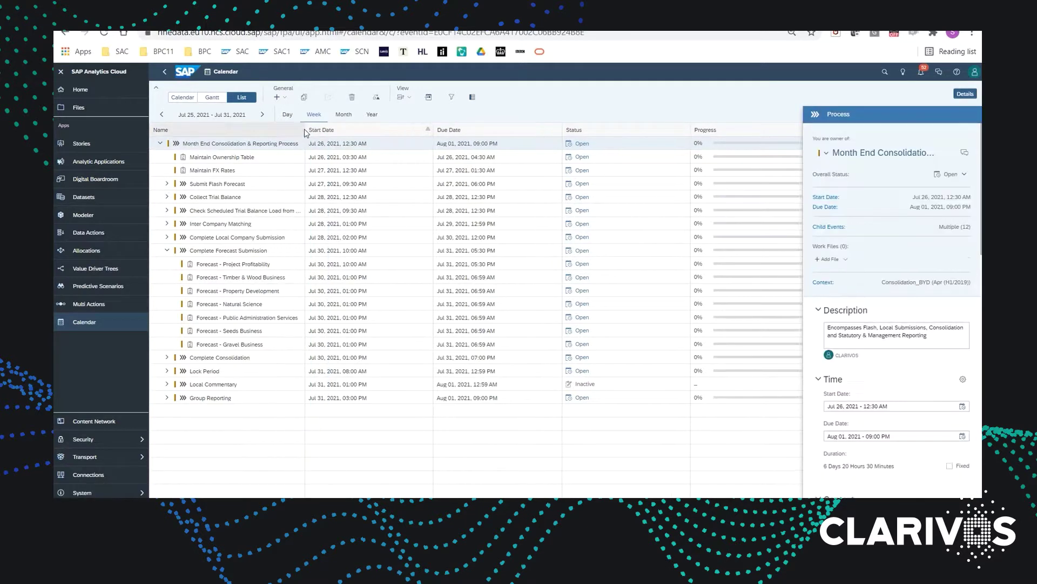
pyautogui.click(167, 251)
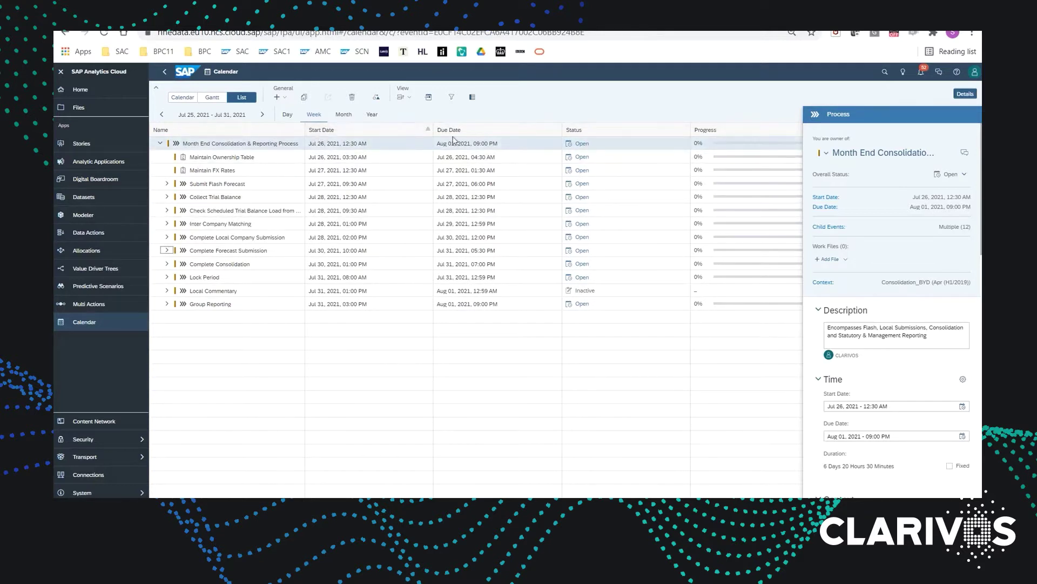
# - Show Maintain Ownership Table's details, then view the expanded month end process as a Jul 25–31 Gantt timeline
pyautogui.click(234, 158)
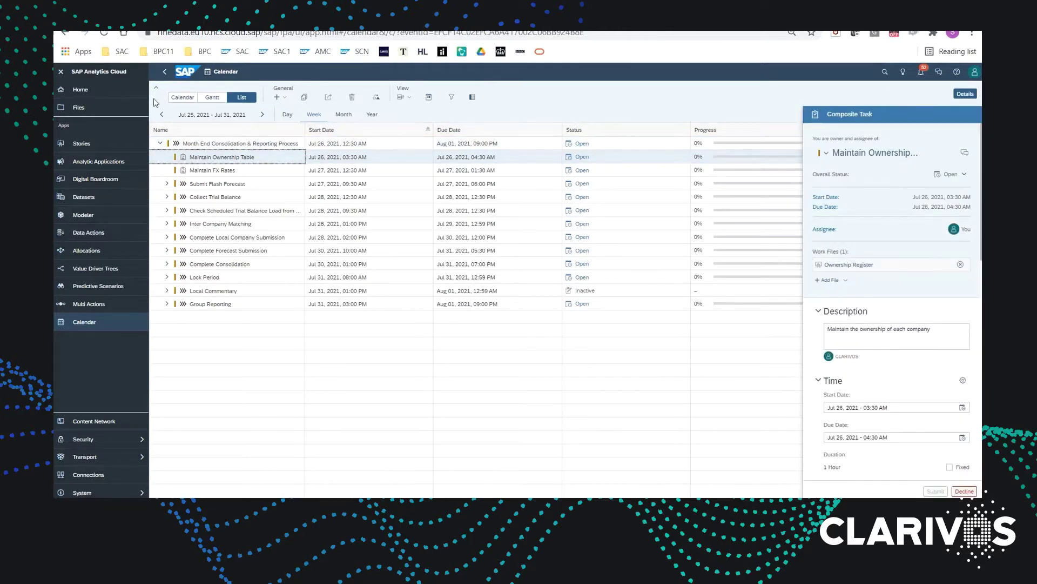
pyautogui.click(61, 73)
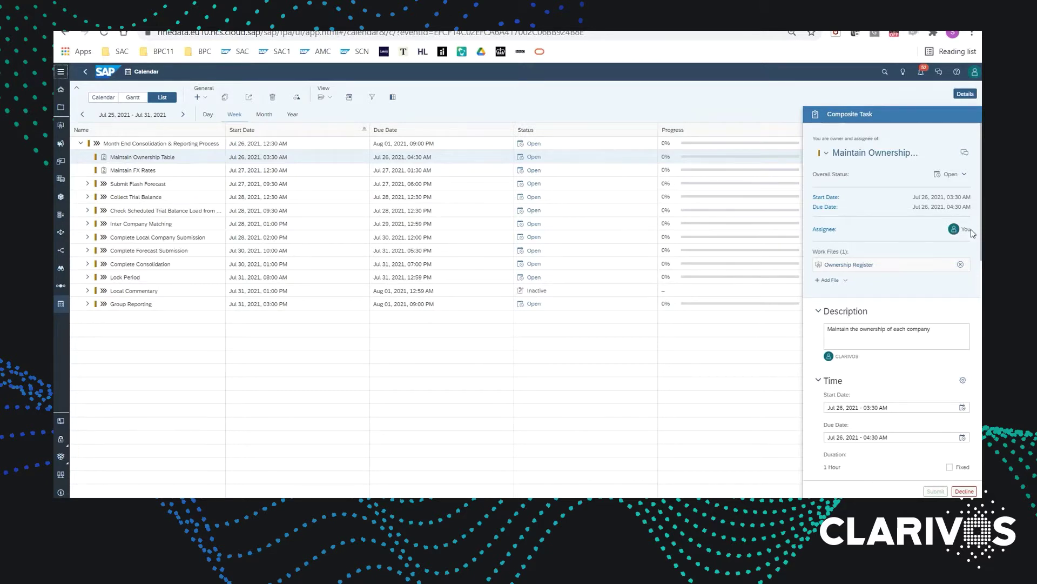
pyautogui.moveTo(847, 269)
pyautogui.click(133, 98)
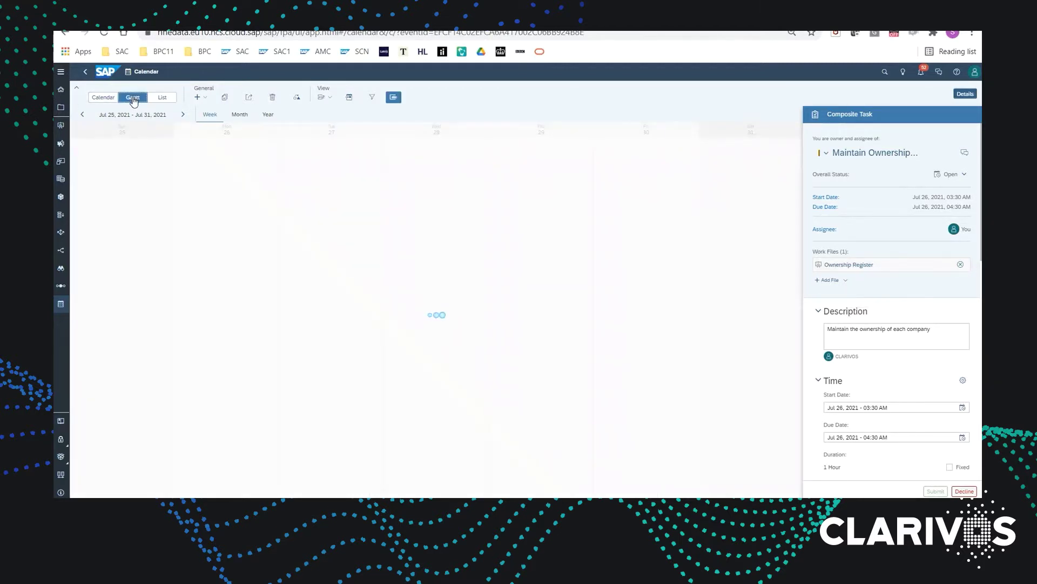
pyautogui.click(184, 152)
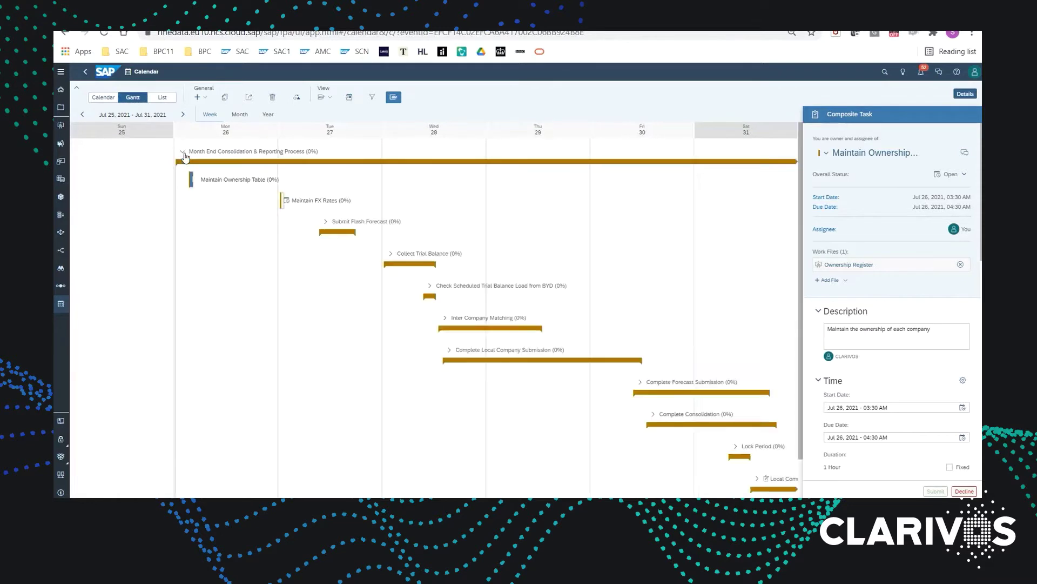
pyautogui.click(184, 158)
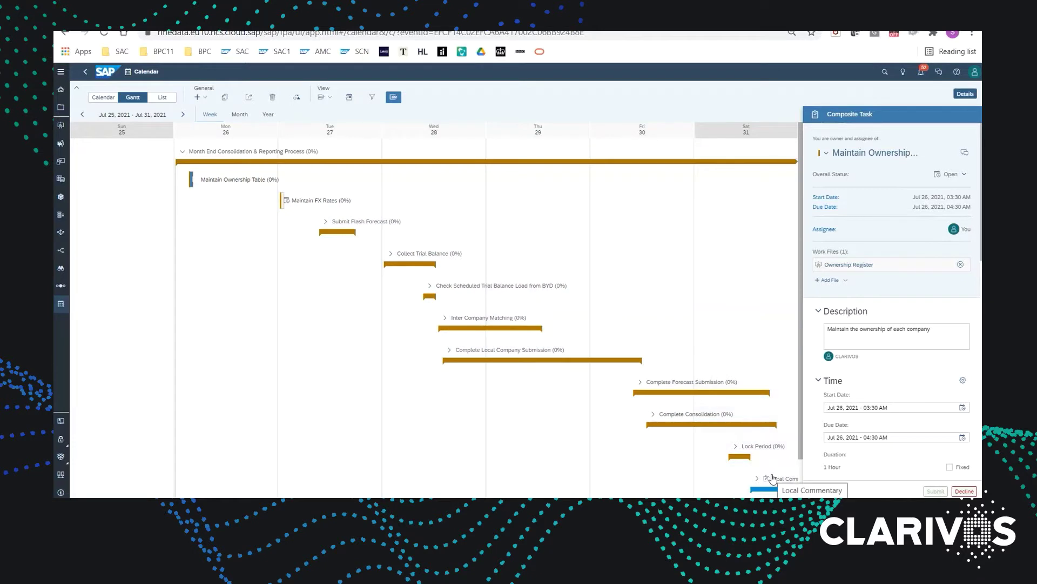
pyautogui.click(764, 473)
pyautogui.click(184, 161)
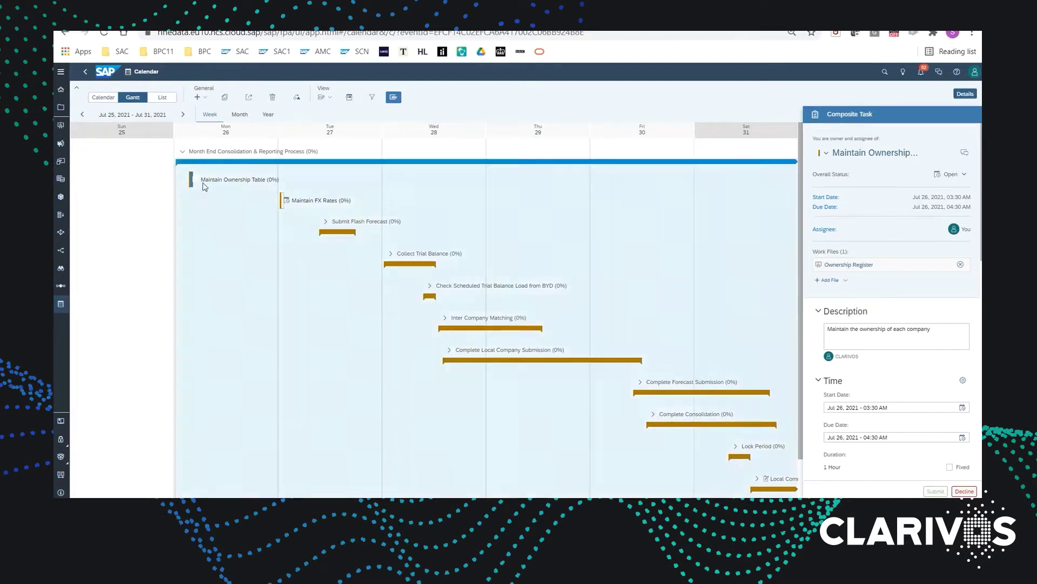
pyautogui.click(188, 164)
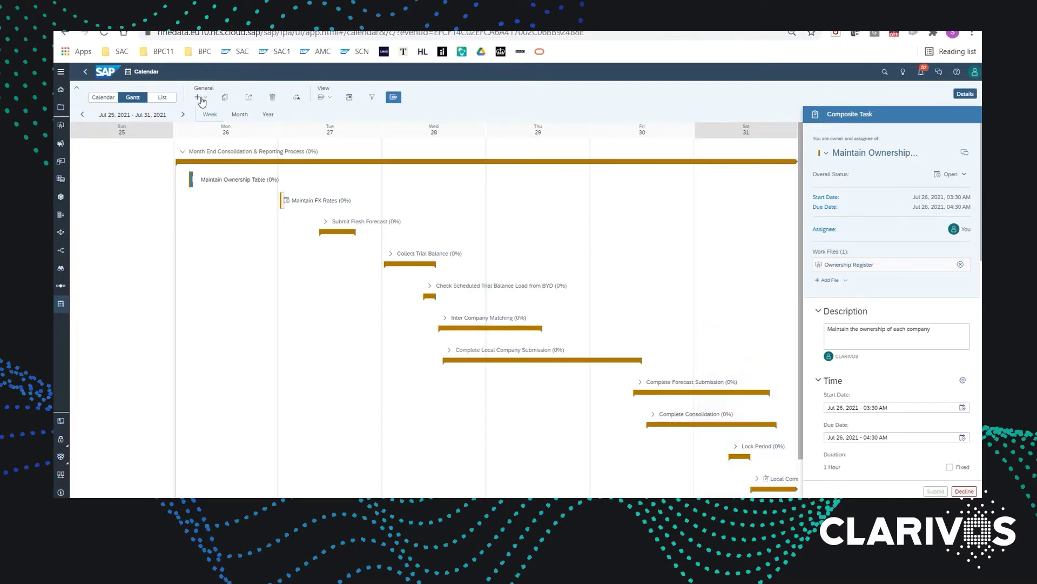
# - Return to List view and review Maintain Ownership Table's people, hierarchy and reminder settings
pyautogui.click(162, 101)
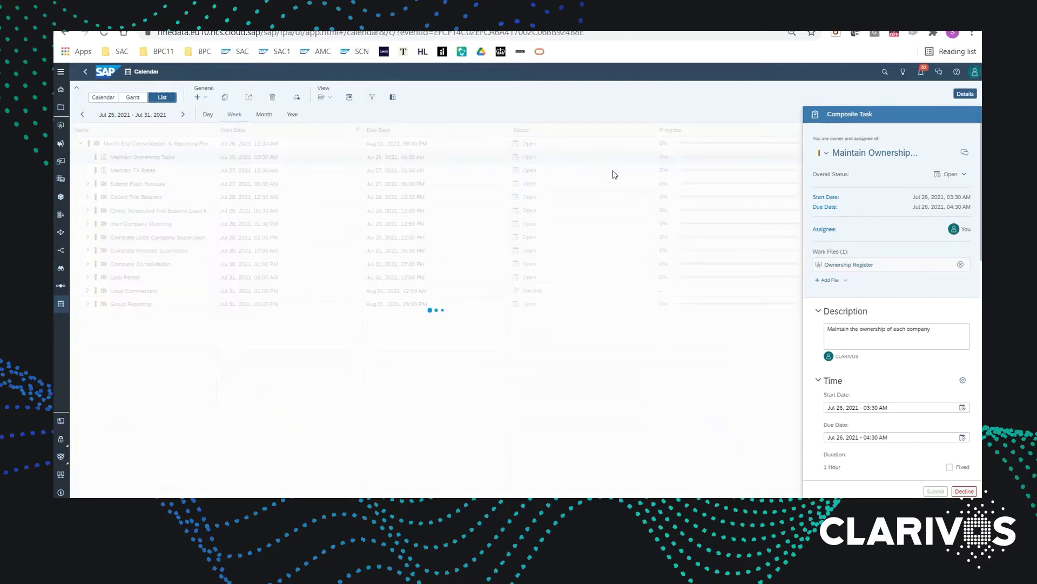
pyautogui.scroll(-3, 913, 298)
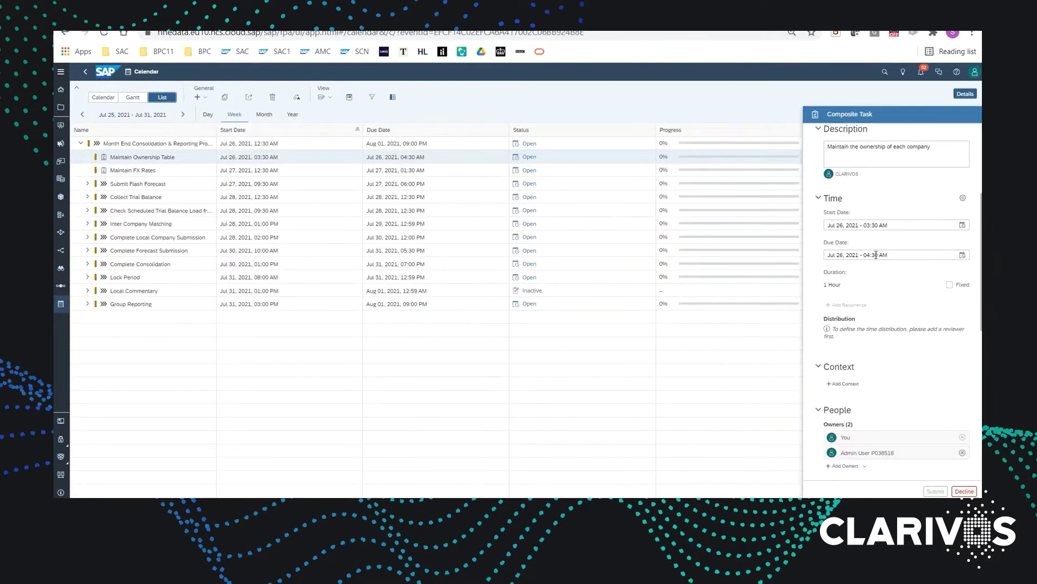
pyautogui.scroll(-2, 871, 297)
pyautogui.scroll(-3, 872, 306)
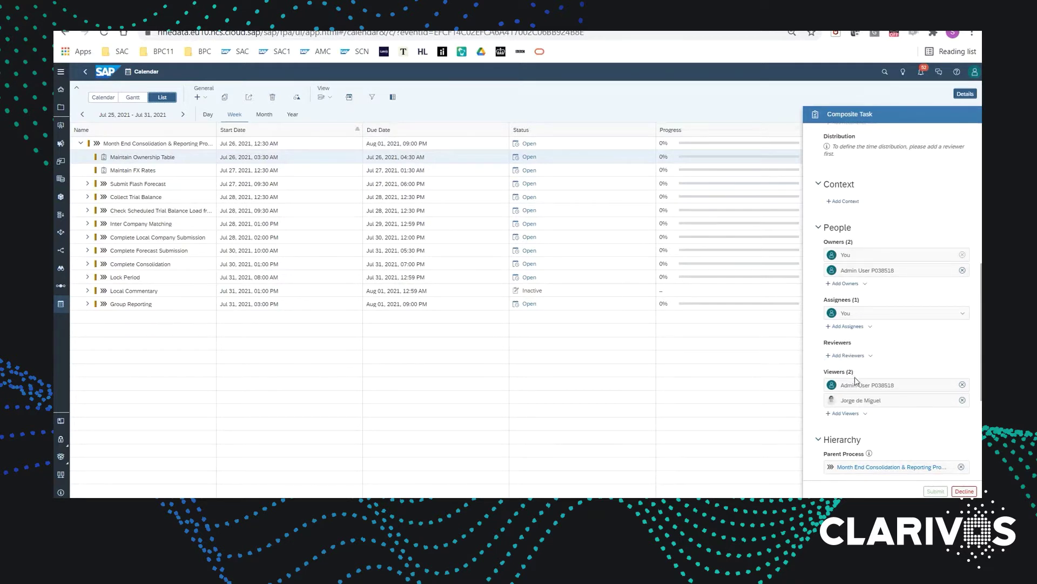
pyautogui.scroll(-3, 855, 380)
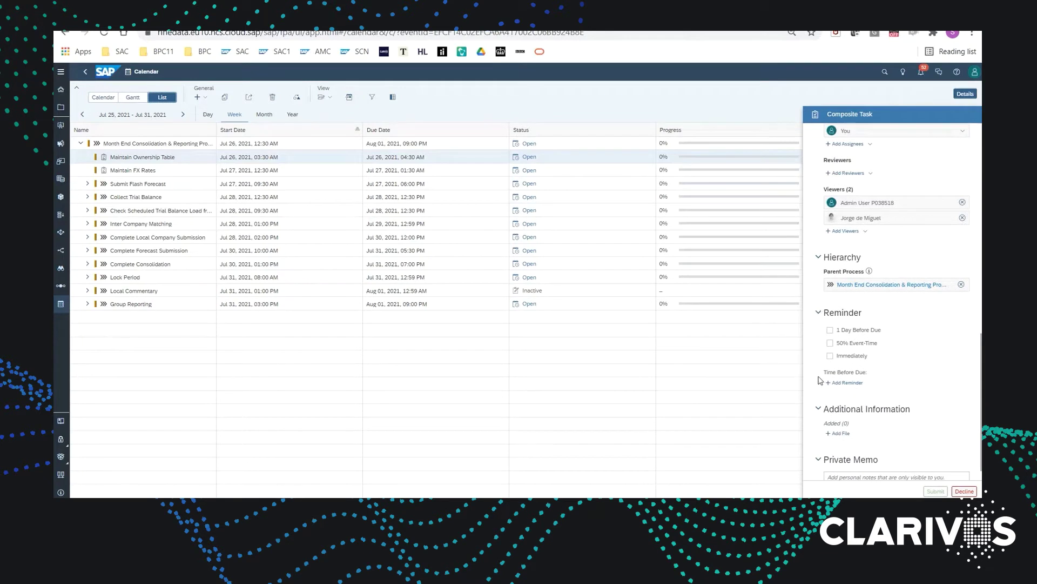
pyautogui.scroll(-1, 819, 380)
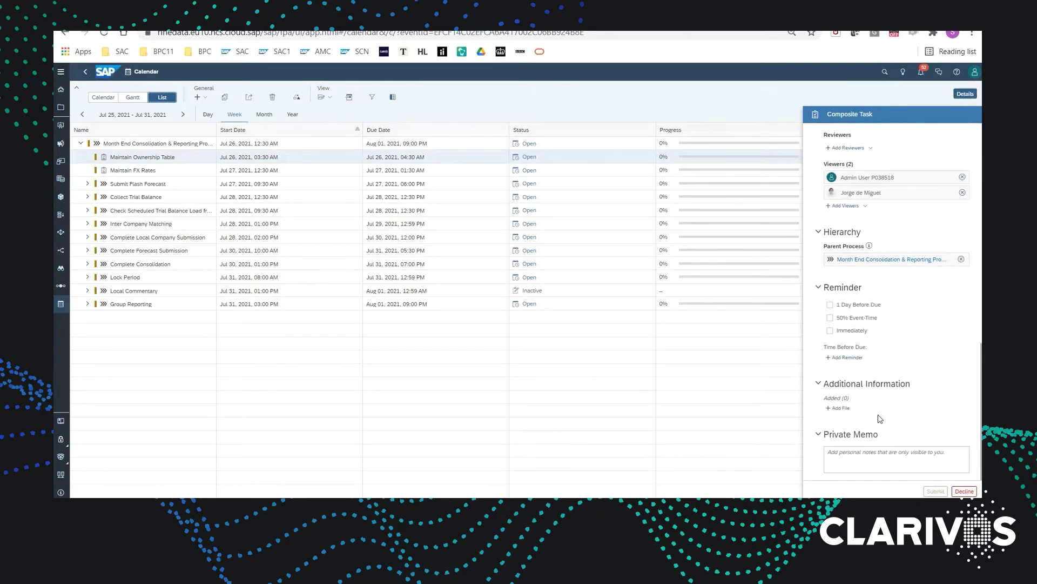
pyautogui.scroll(7, 848, 373)
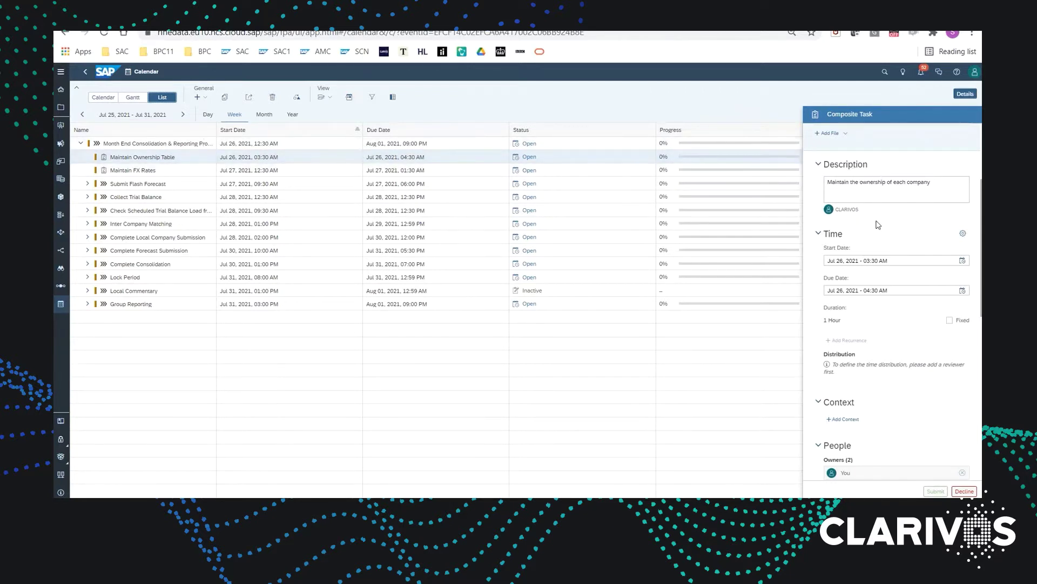
pyautogui.scroll(-1, 878, 224)
pyautogui.scroll(4, 878, 222)
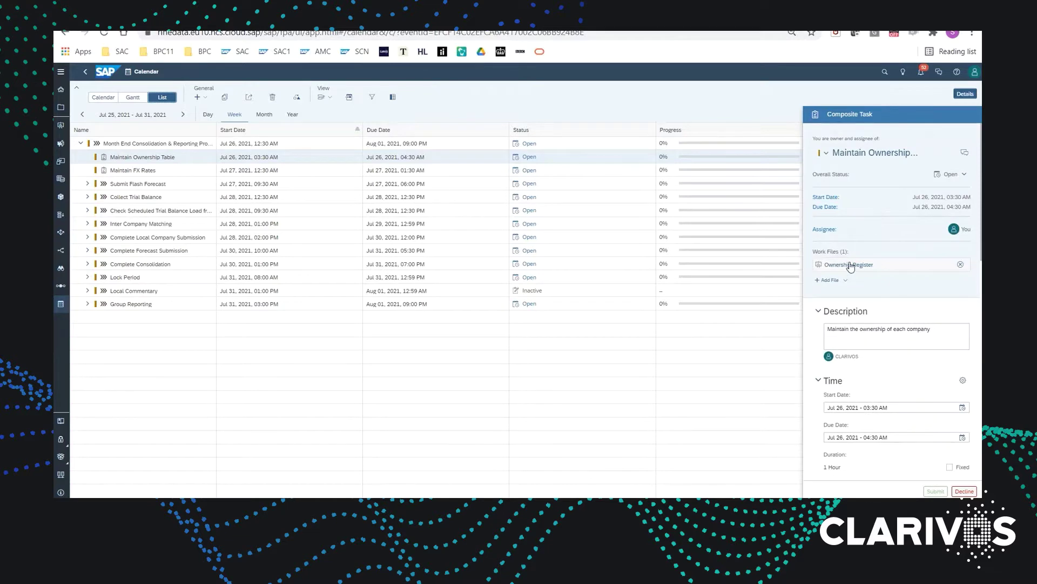
# - Open the Ownership Register work file and raise the browser zoom to 80%
pyautogui.click(849, 265)
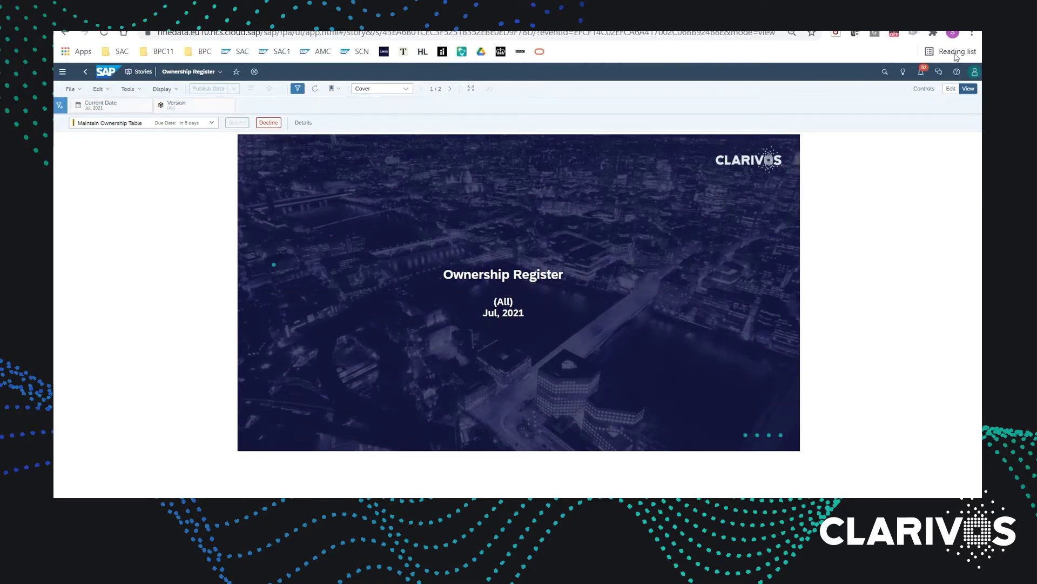
pyautogui.click(972, 33)
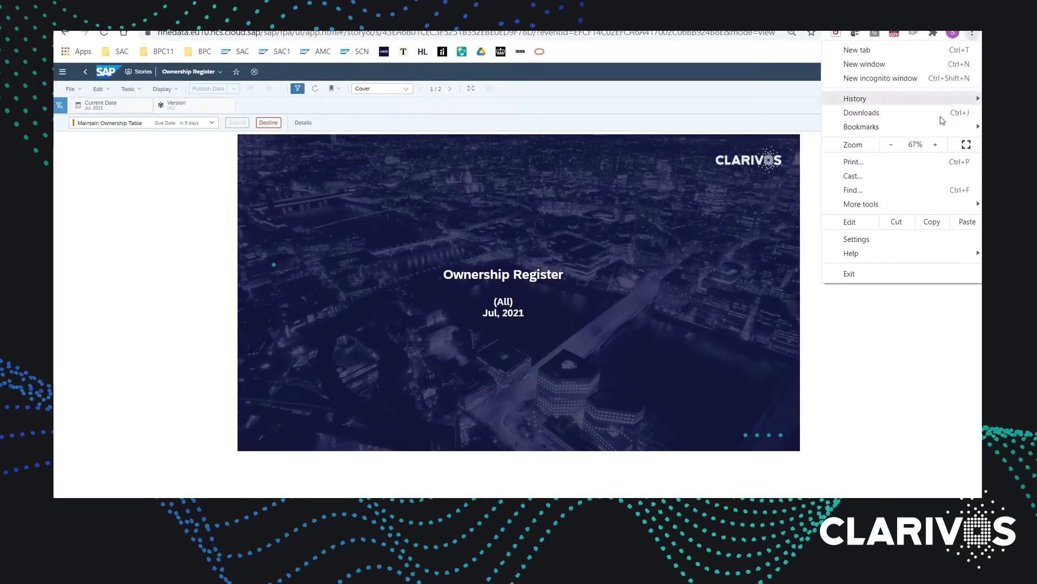
pyautogui.click(935, 145)
pyautogui.click(935, 144)
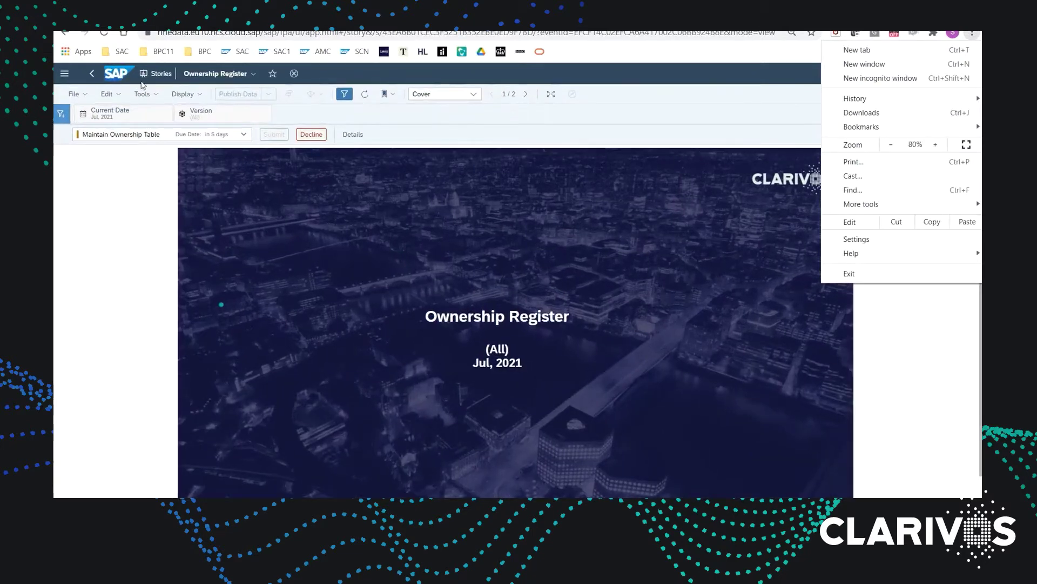
# - Switch the Ownership Register story to its Ownership Input page
pyautogui.click(452, 94)
pyautogui.click(472, 96)
pyautogui.click(424, 125)
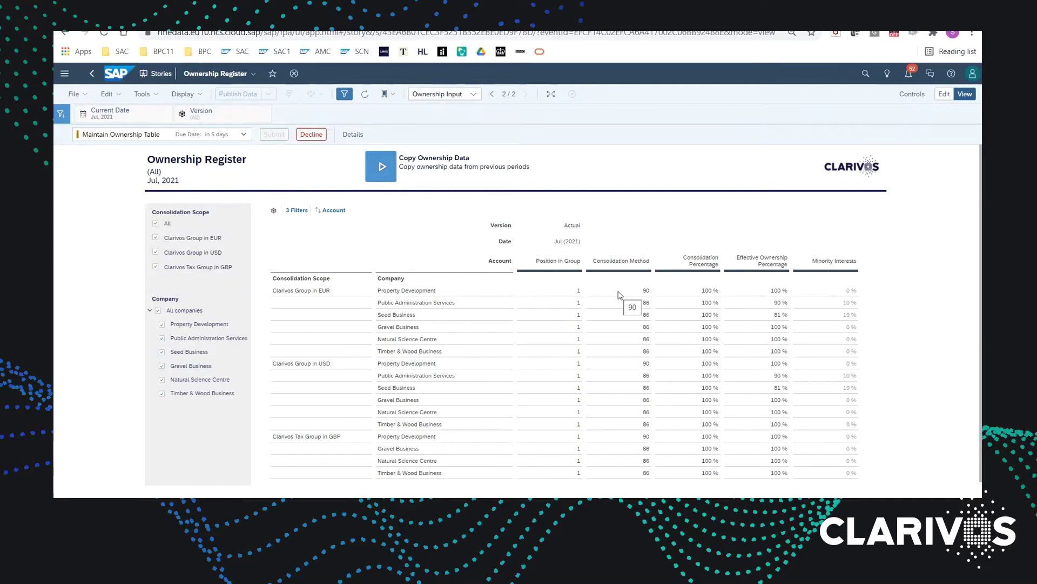
# - Filter the story to the Actual version, then return to the Calendar list for Maintain Ownership Table
pyautogui.click(199, 114)
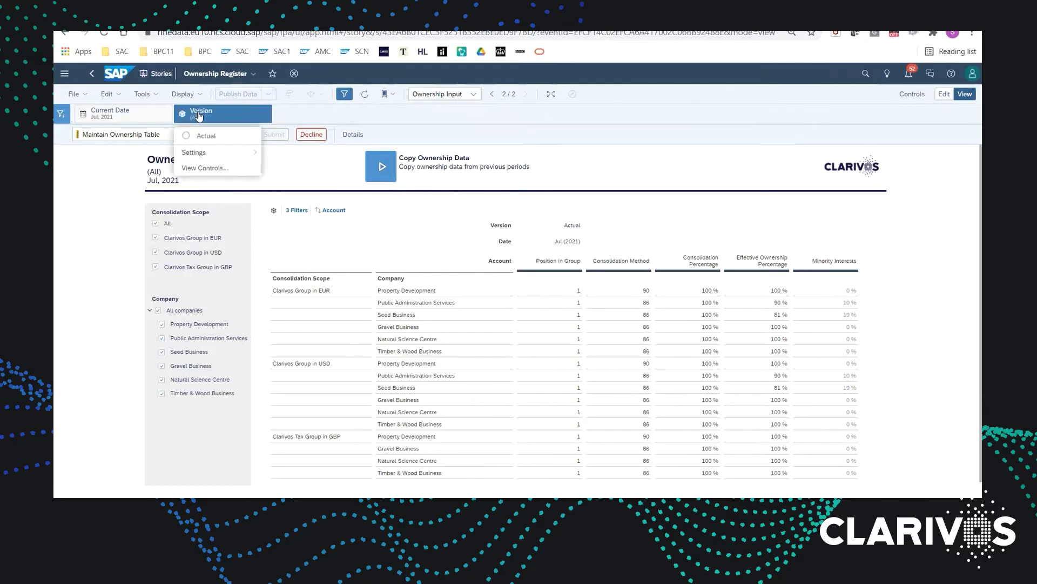
pyautogui.click(198, 136)
pyautogui.moveTo(238, 150)
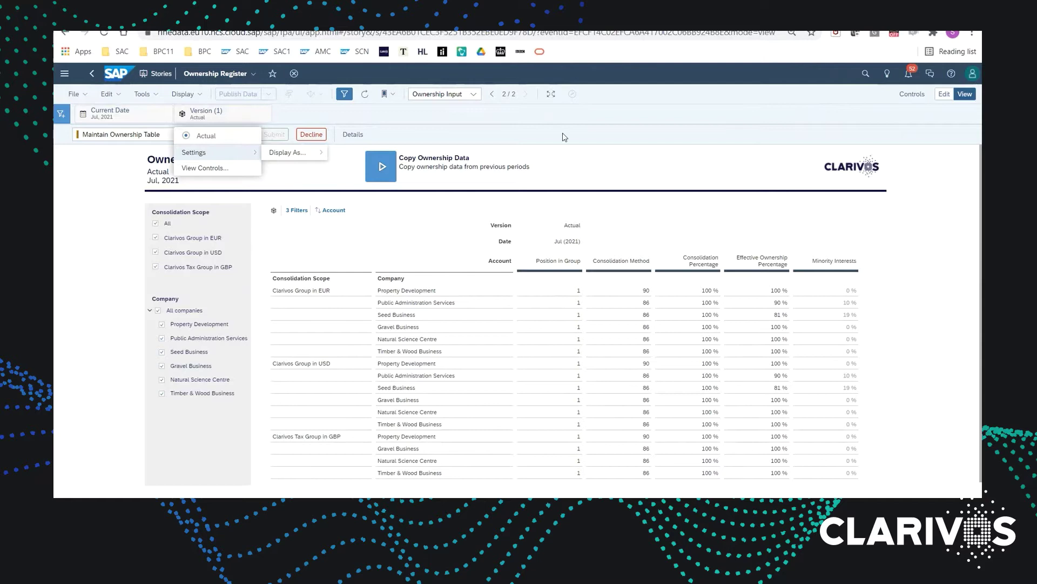
pyautogui.click(353, 134)
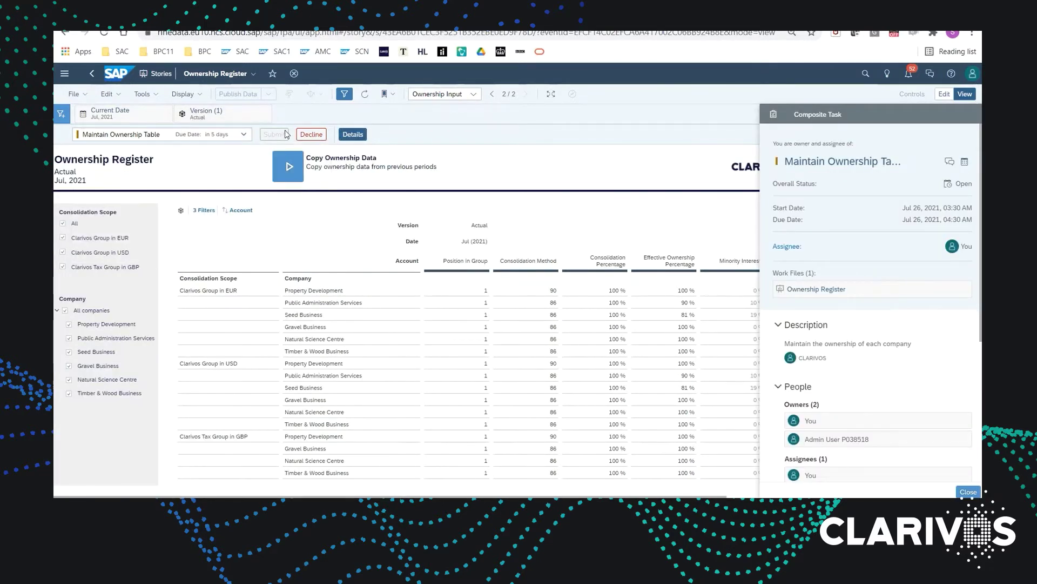
pyautogui.click(242, 138)
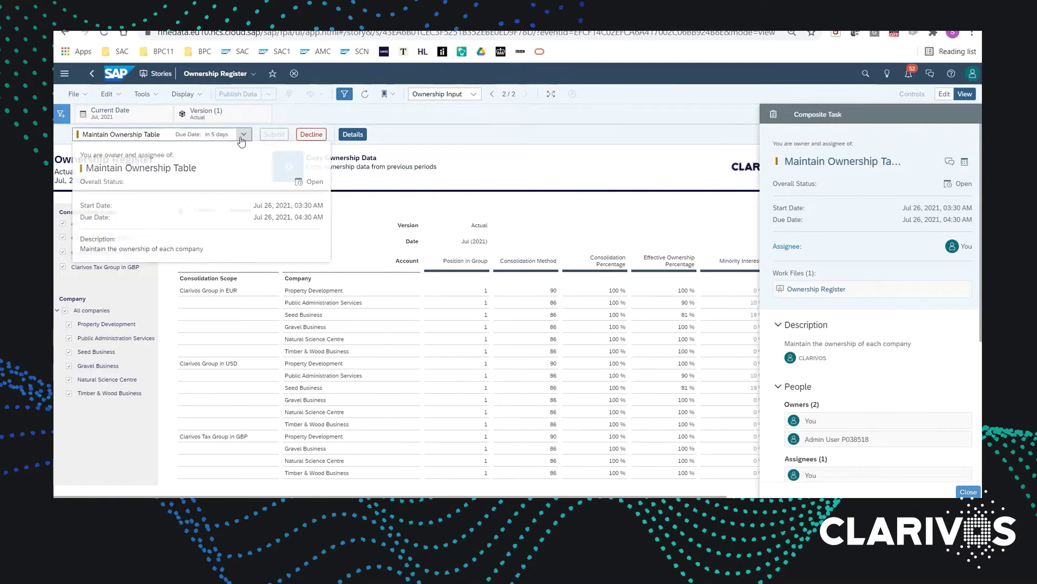
pyautogui.click(964, 168)
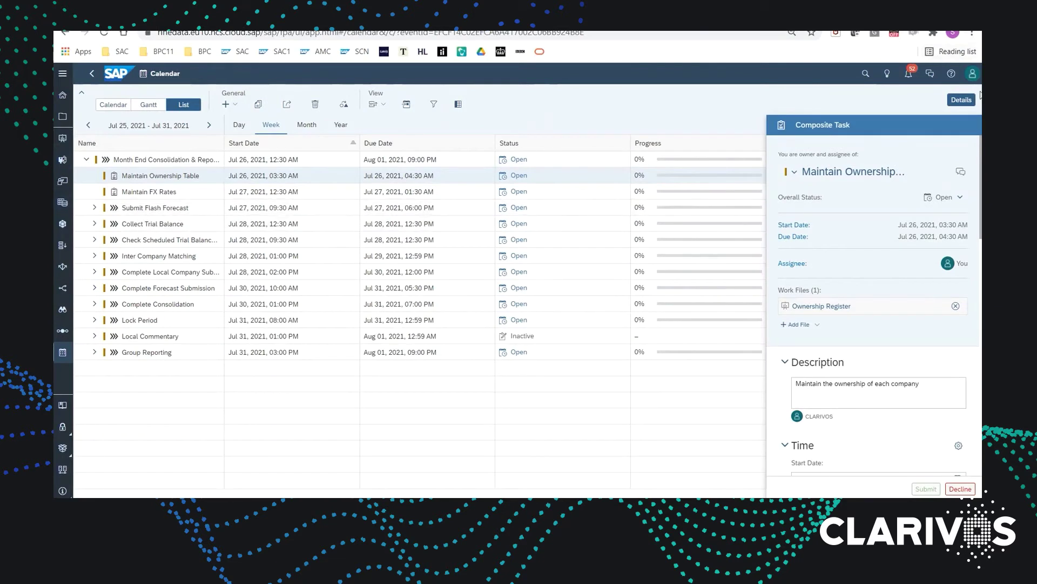
# - Expand Submit Flash Forecast and show the Flash - Seeds Business task's details
pyautogui.click(962, 100)
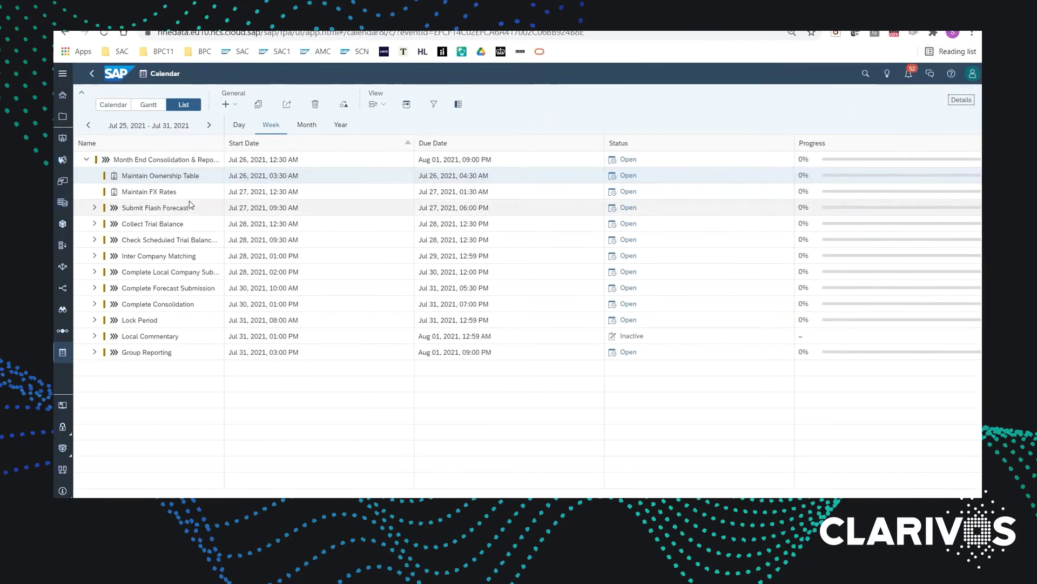
pyautogui.click(95, 208)
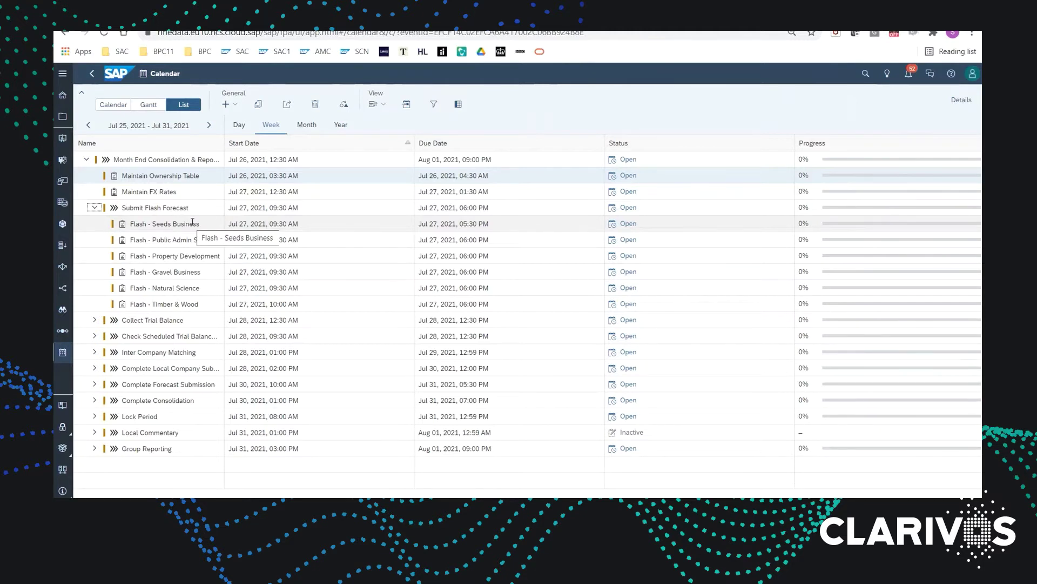
pyautogui.click(155, 227)
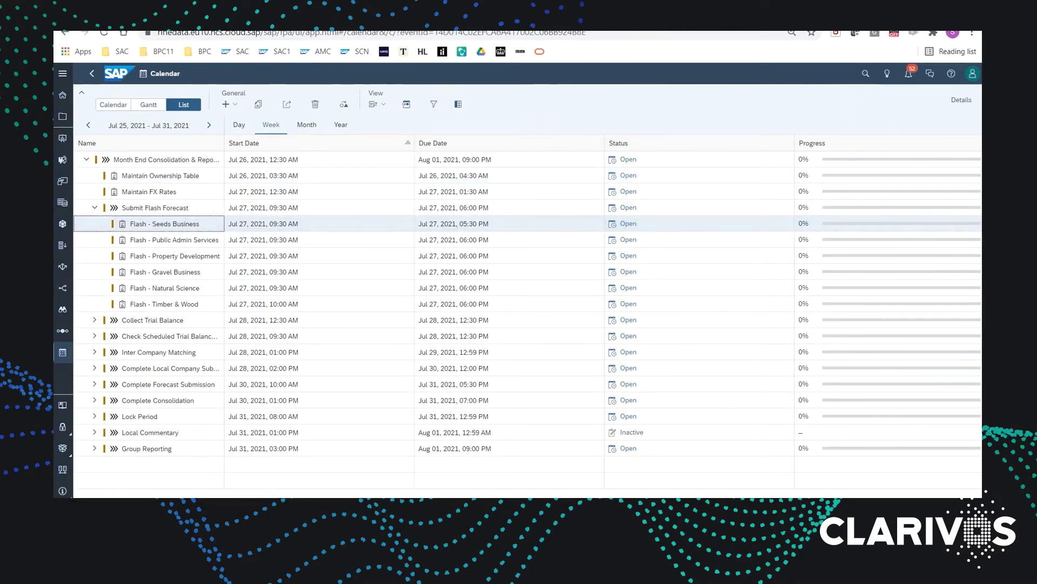
pyautogui.click(962, 102)
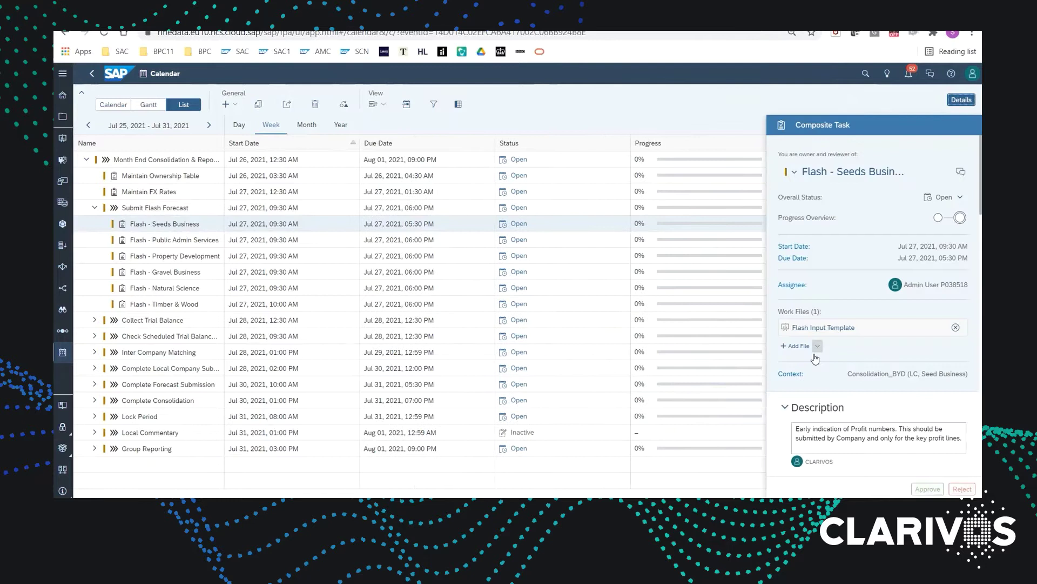
# - Open the Flash Input Template, zoom the browser out two steps, and go full screen
pyautogui.click(813, 328)
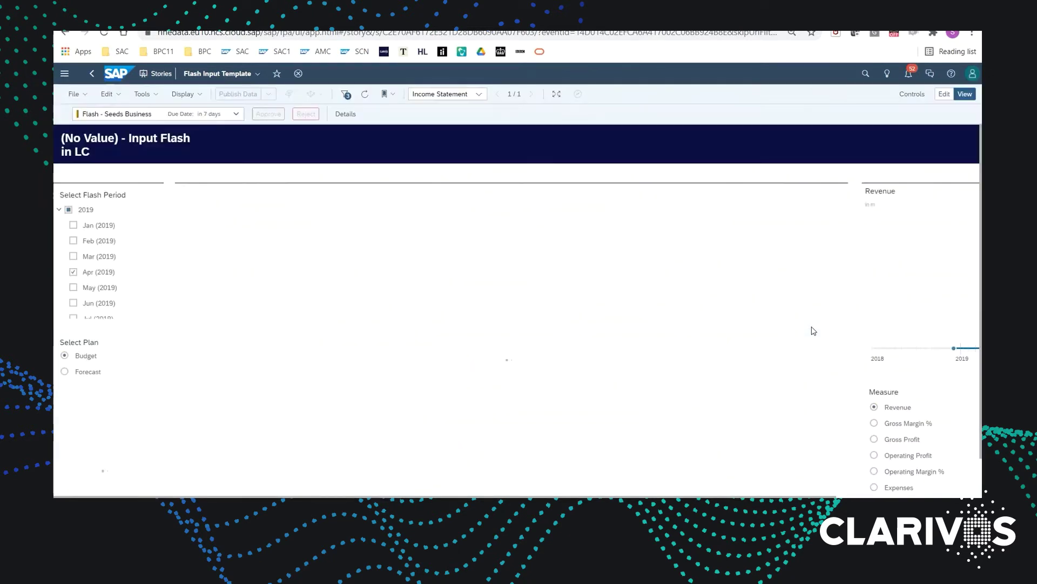
pyautogui.click(972, 33)
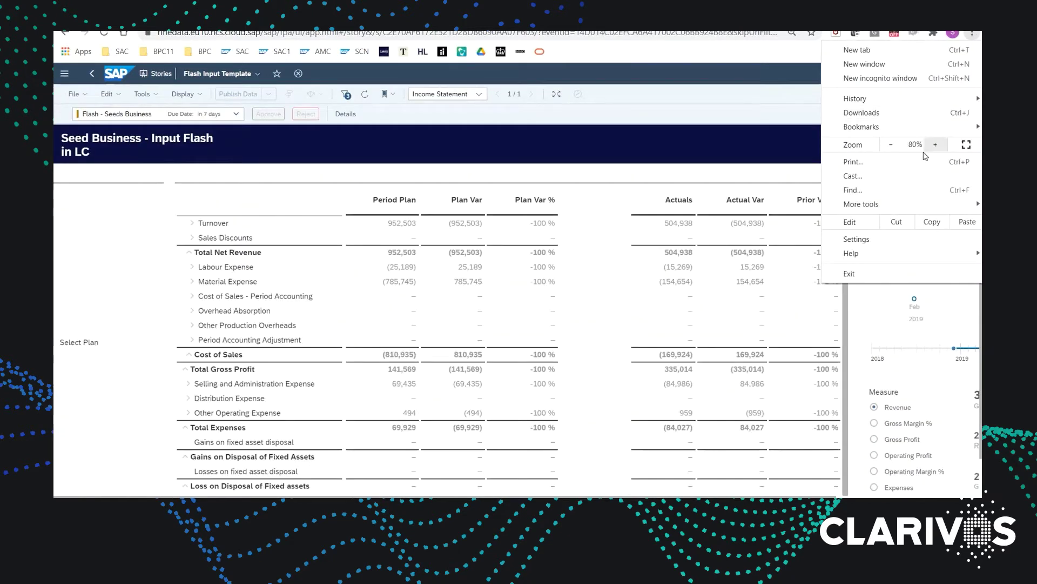
pyautogui.click(897, 145)
pyautogui.click(897, 144)
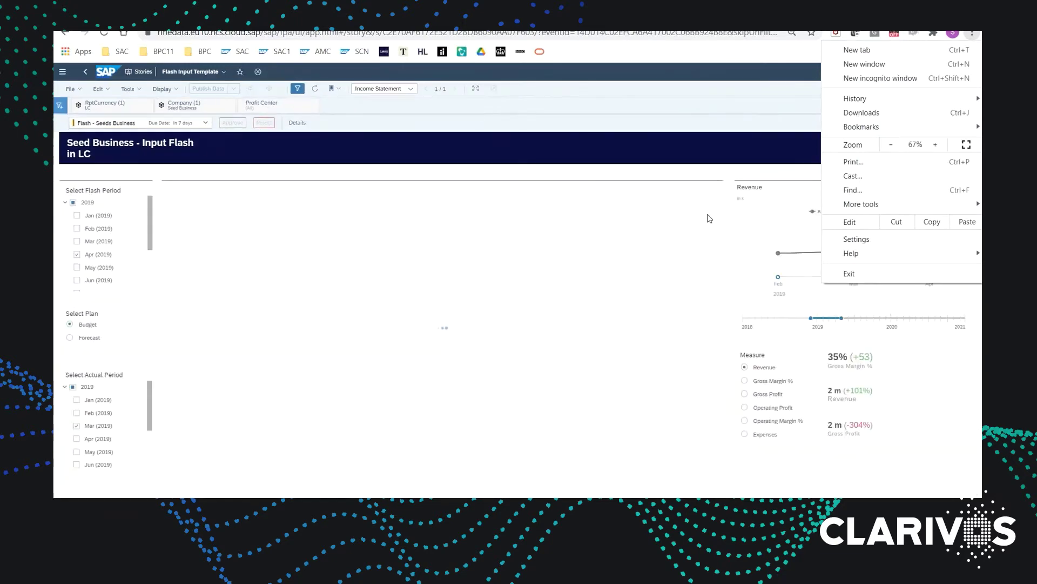
pyautogui.click(675, 242)
pyautogui.click(675, 243)
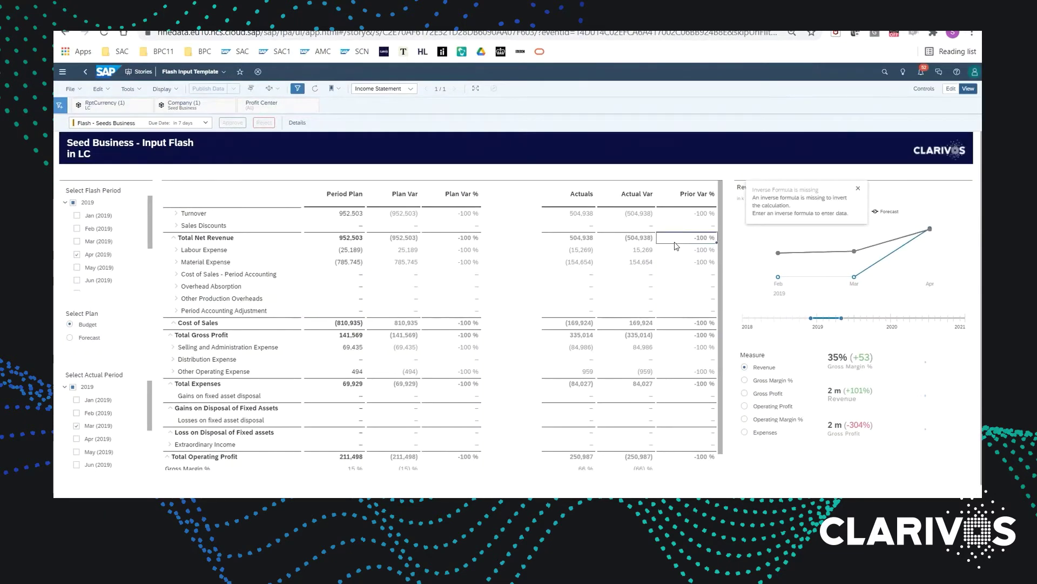
pyautogui.press('F11')
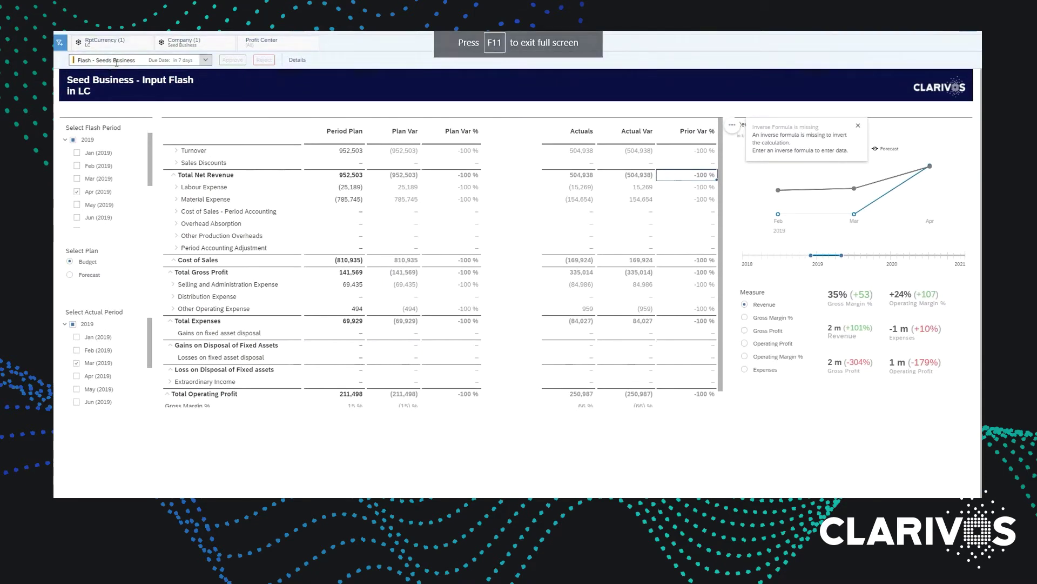
pyautogui.click(100, 59)
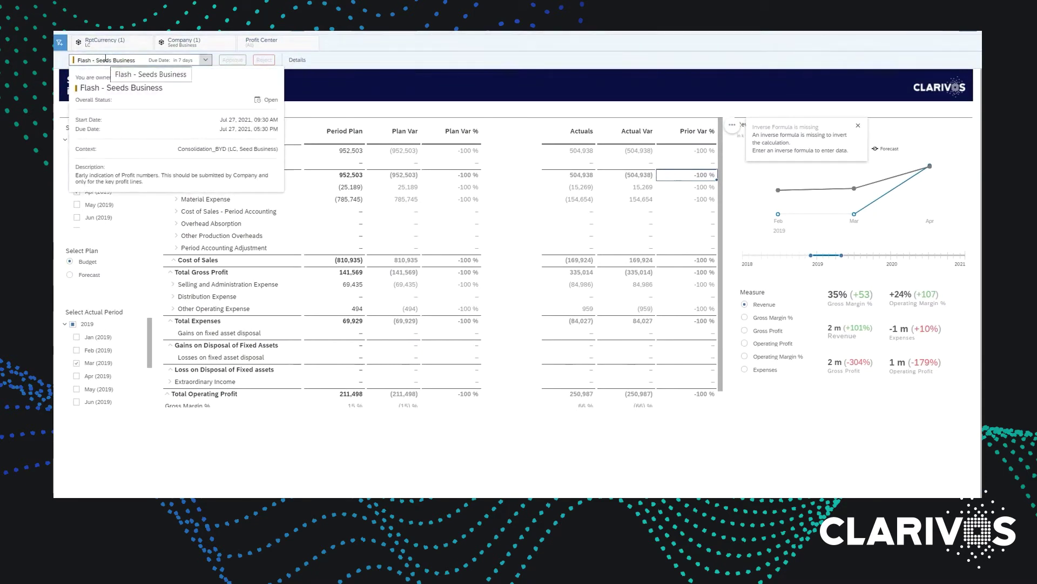
pyautogui.click(229, 52)
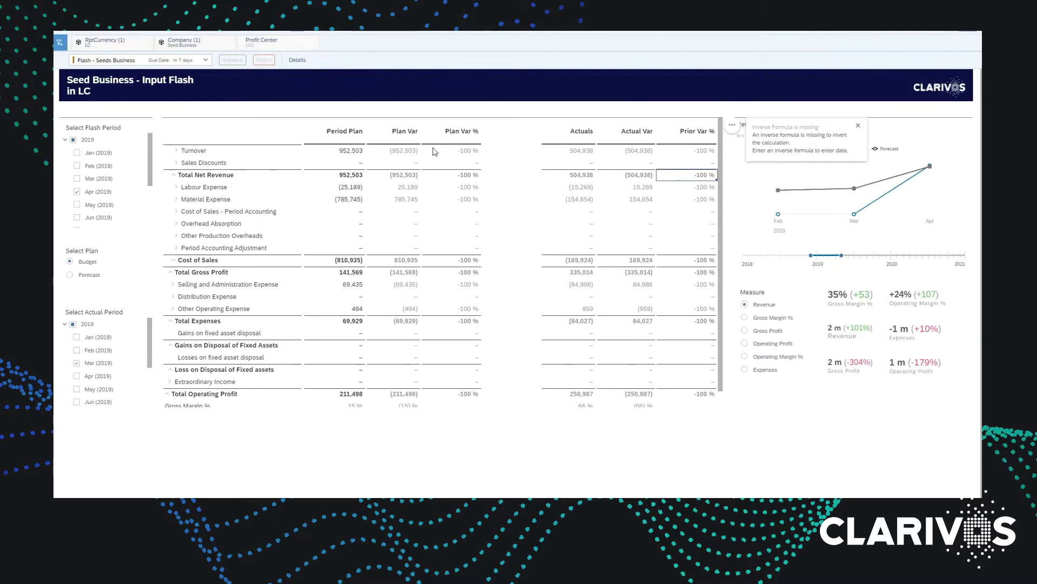
# - Enter 900,000 as the Turnover Period Plan, then revert all data changes back to 952,503
pyautogui.click(349, 155)
pyautogui.write('9')
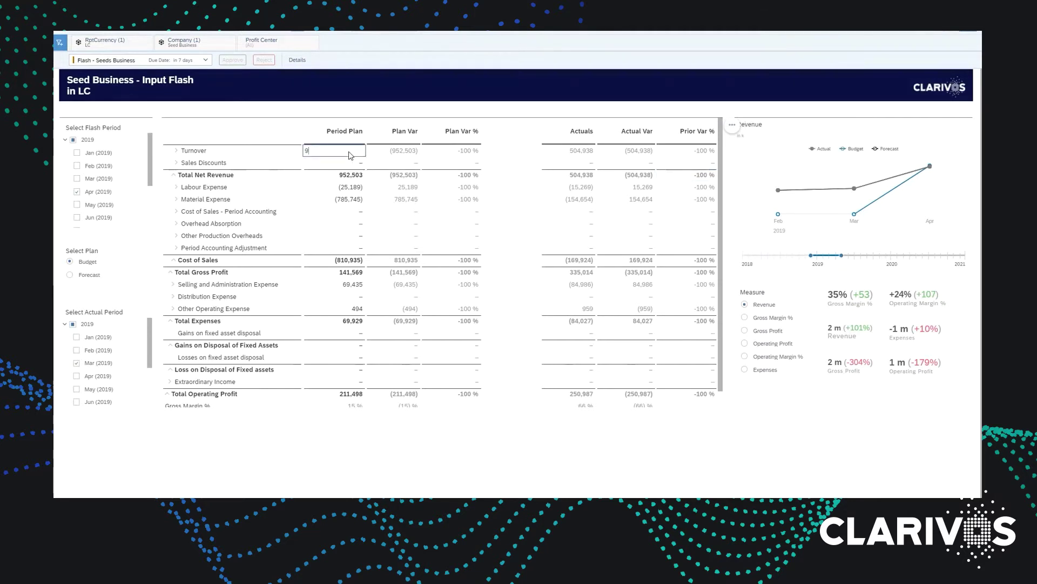
pyautogui.write('0000')
pyautogui.press('Return')
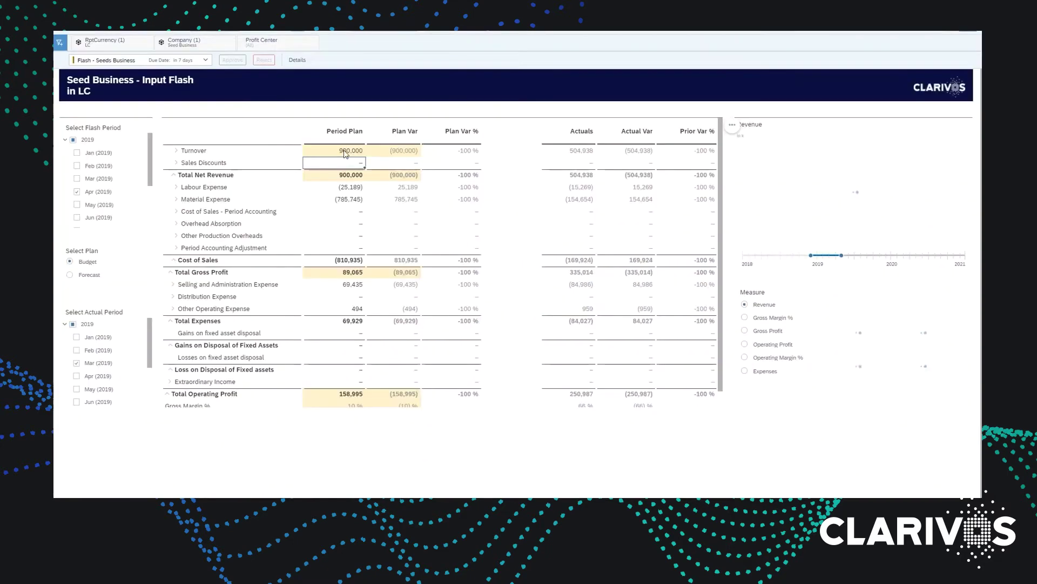
pyautogui.click(344, 153)
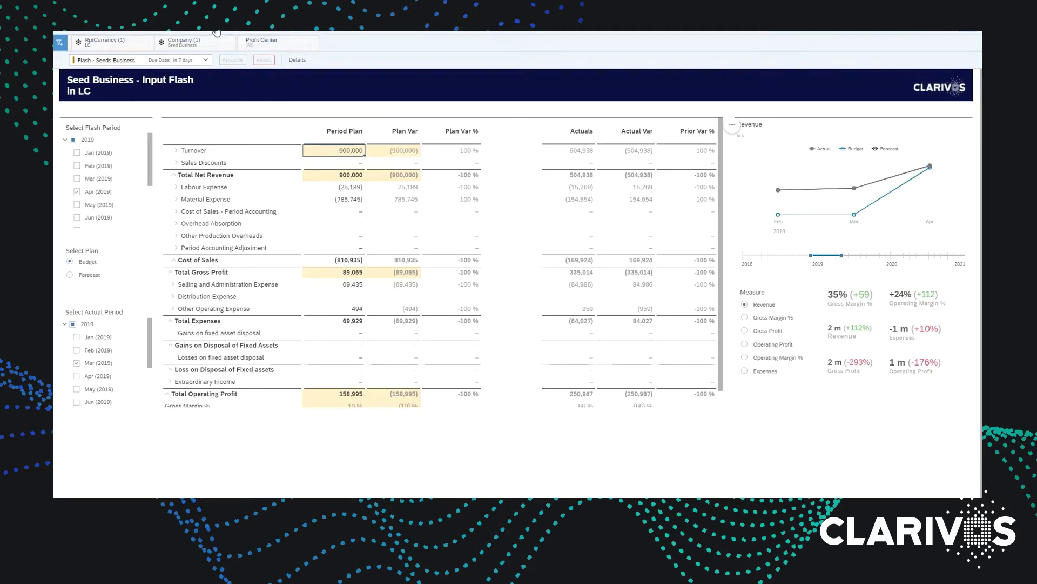
pyautogui.click(232, 34)
pyautogui.click(207, 39)
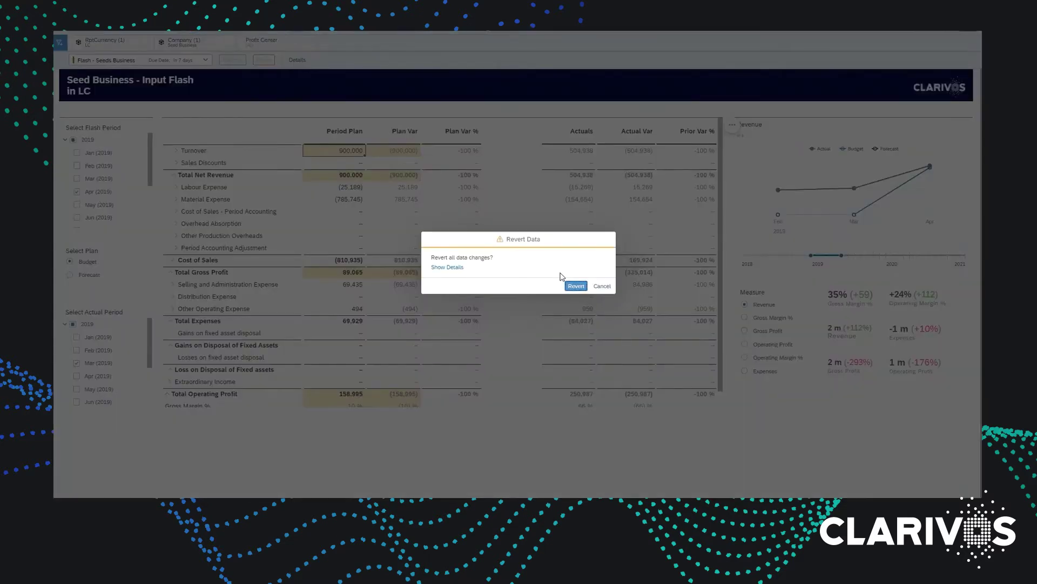
pyautogui.click(576, 286)
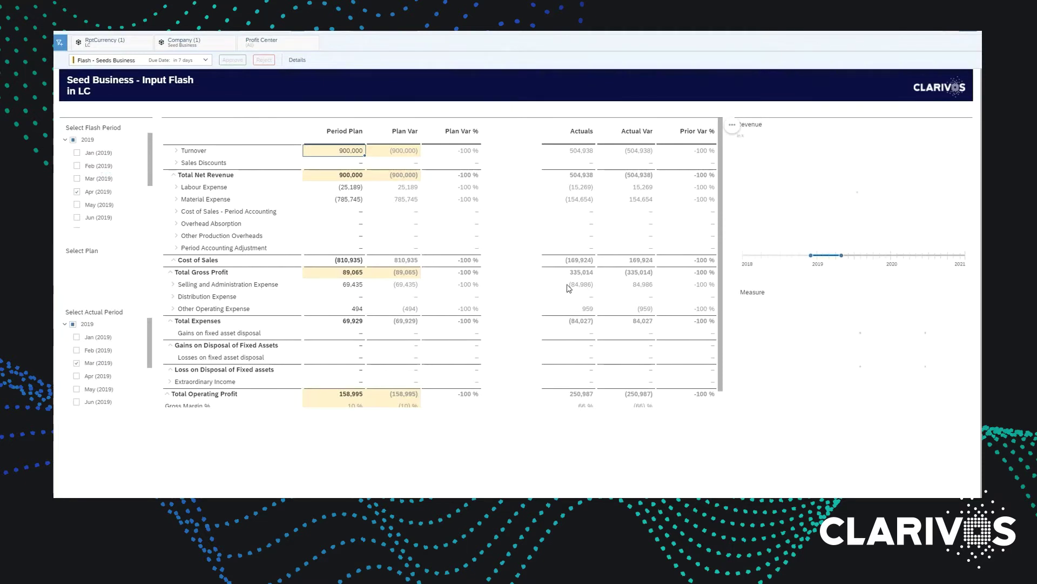
# - Return to the Calendar list, collapse Submit Flash Forecast, and expand Complete Local Company Submission and Complete Consolidation
pyautogui.click(300, 63)
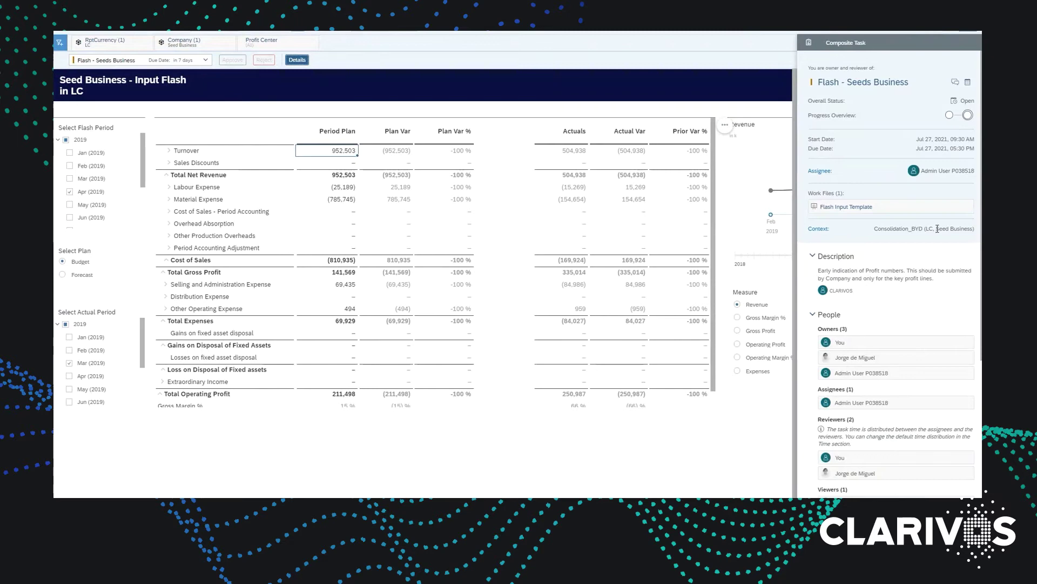
pyautogui.click(968, 83)
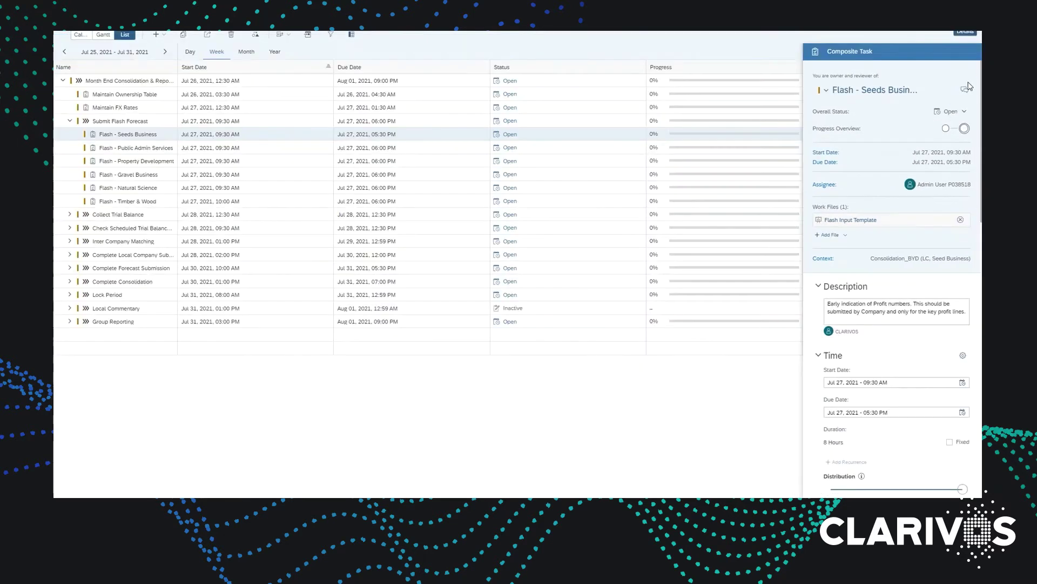
pyautogui.click(87, 121)
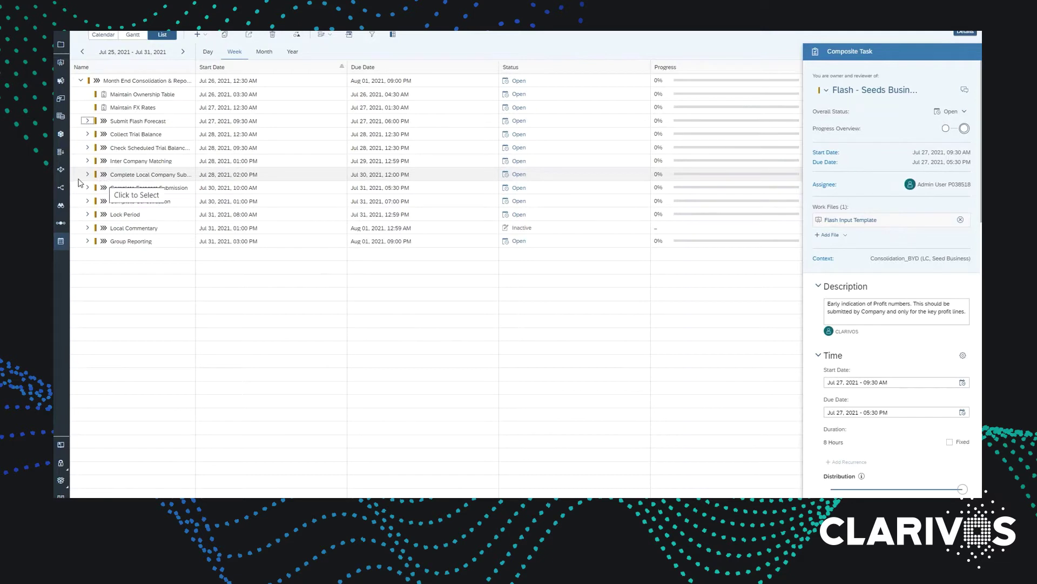
pyautogui.click(104, 175)
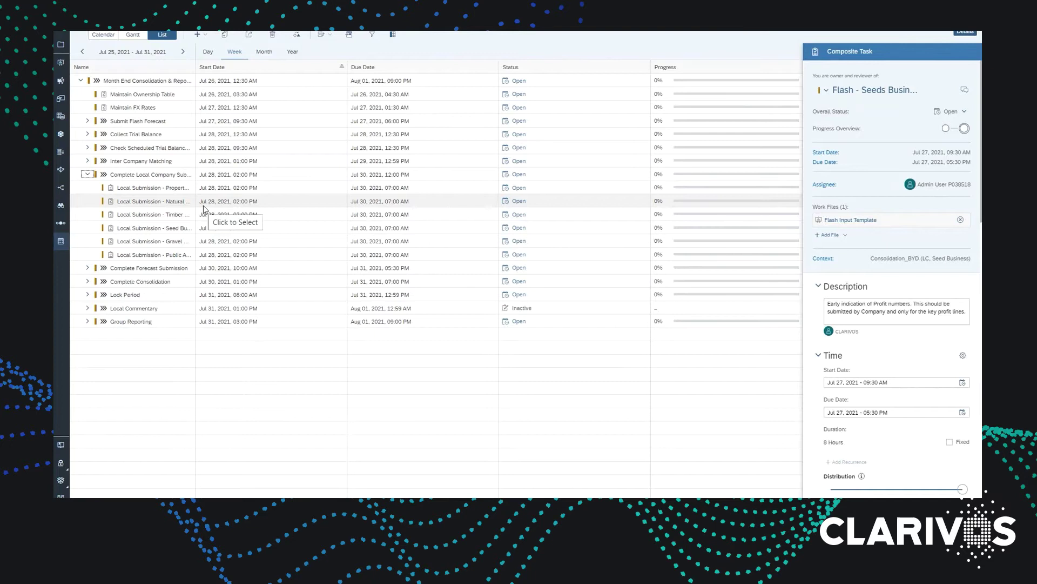
pyautogui.click(88, 281)
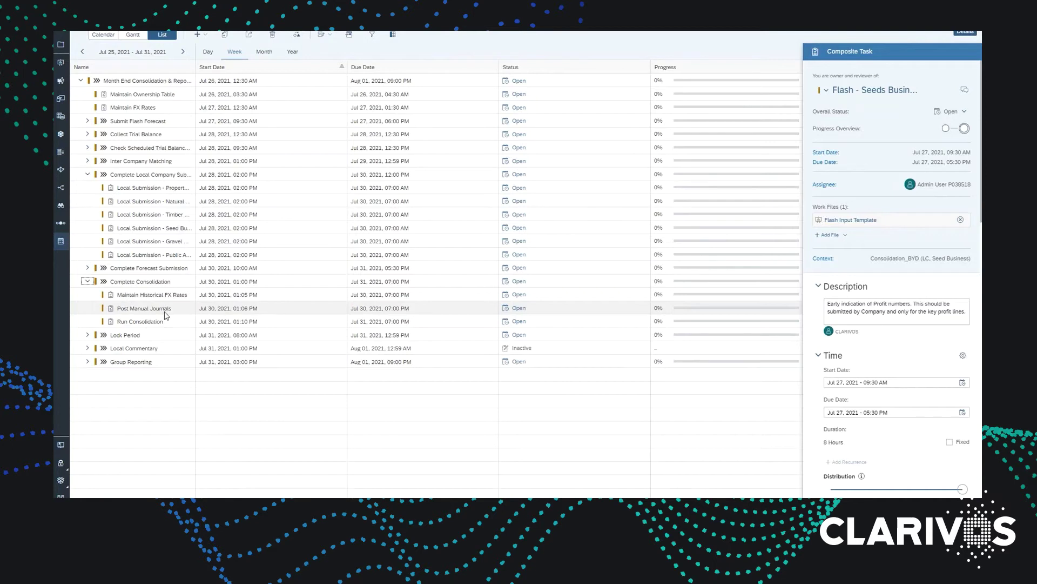
pyautogui.click(169, 310)
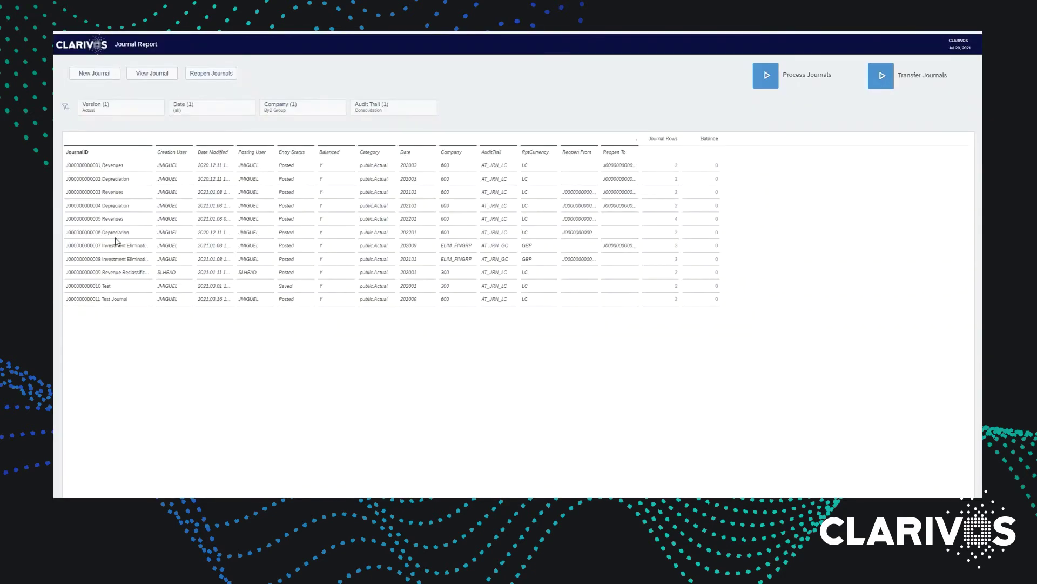
pyautogui.click(95, 73)
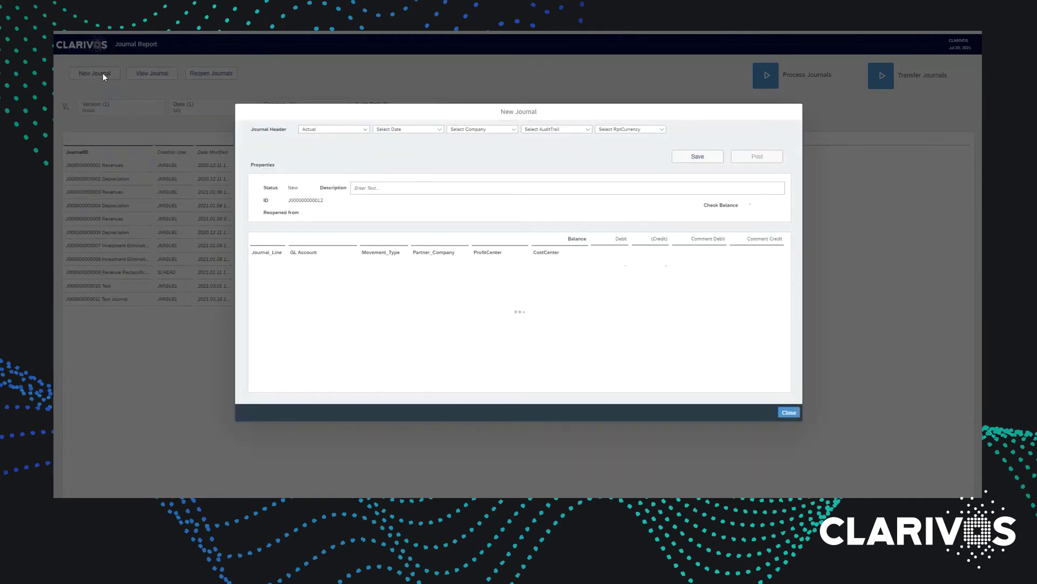
pyautogui.click(440, 130)
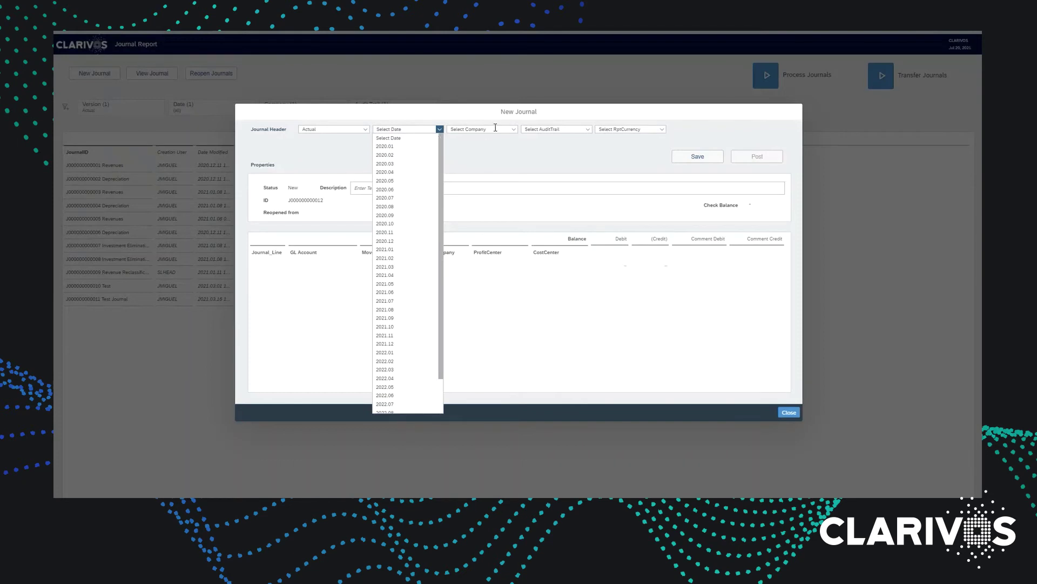
pyautogui.click(623, 155)
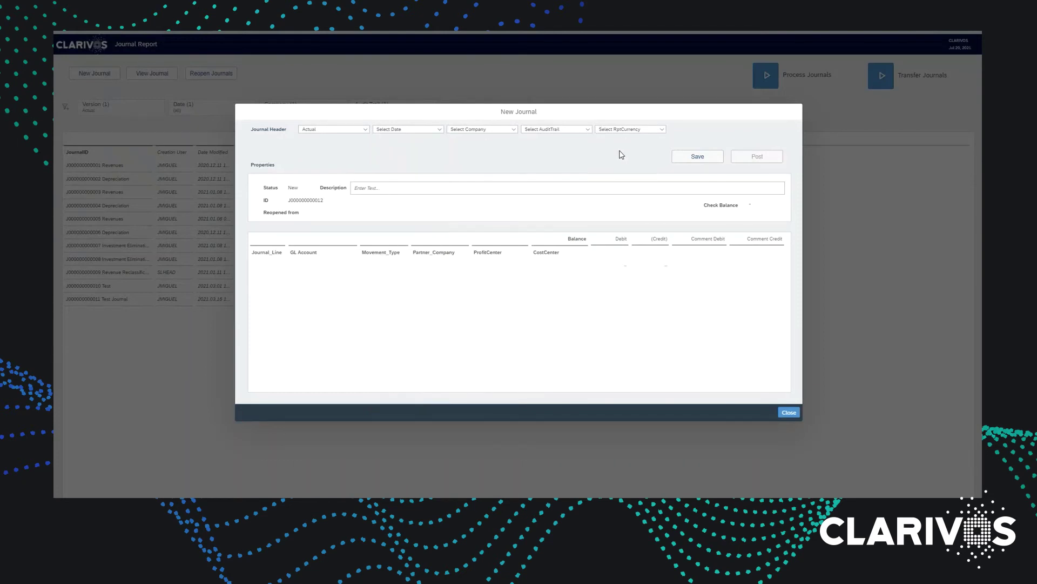
pyautogui.click(371, 187)
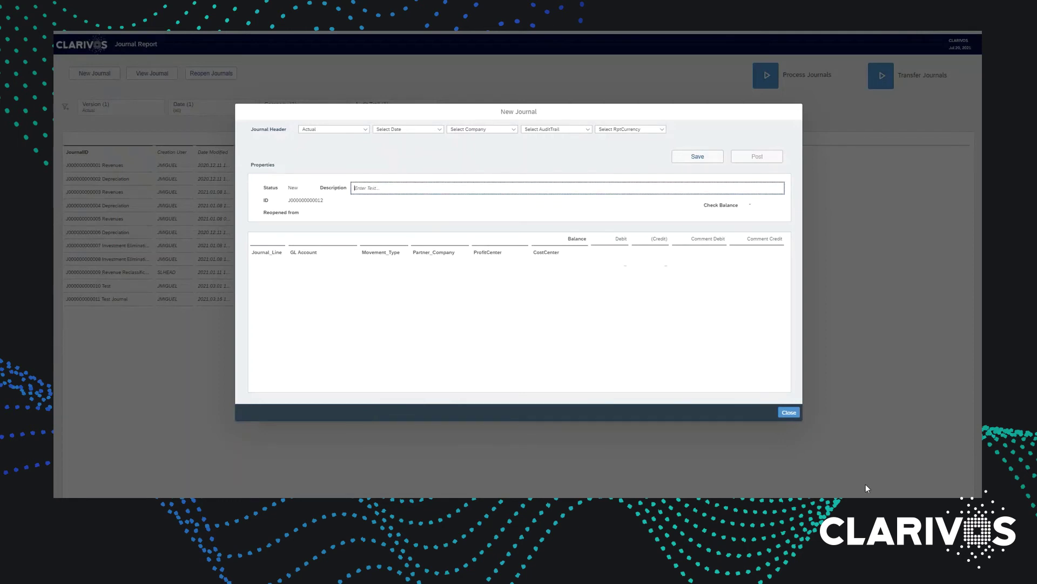
pyautogui.click(791, 414)
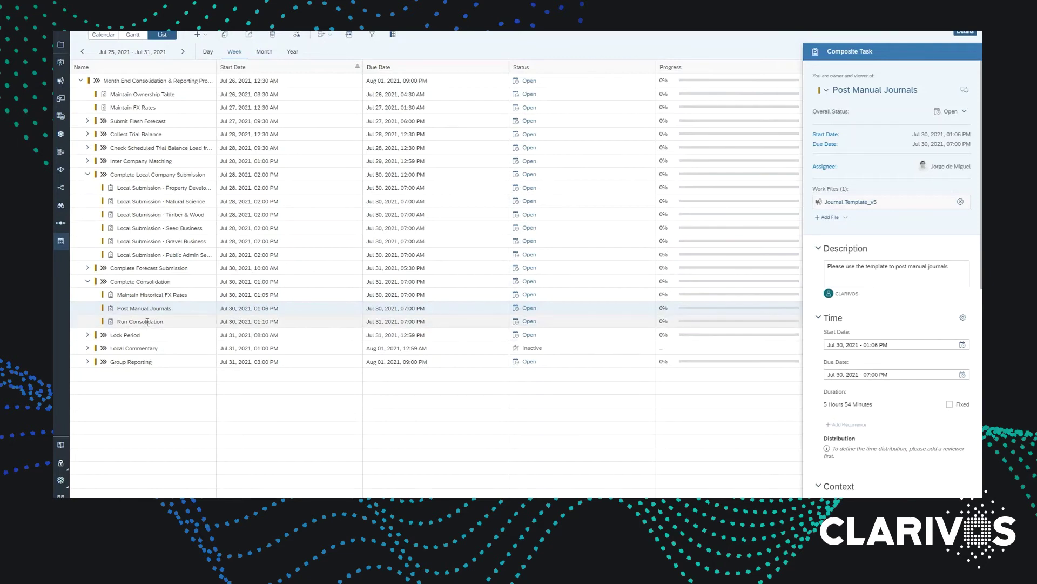
# - Open the Run Consolidation task's Consolidation Workbook with its five steps from Carry Forward to Consolidation Adjustments
pyautogui.click(164, 321)
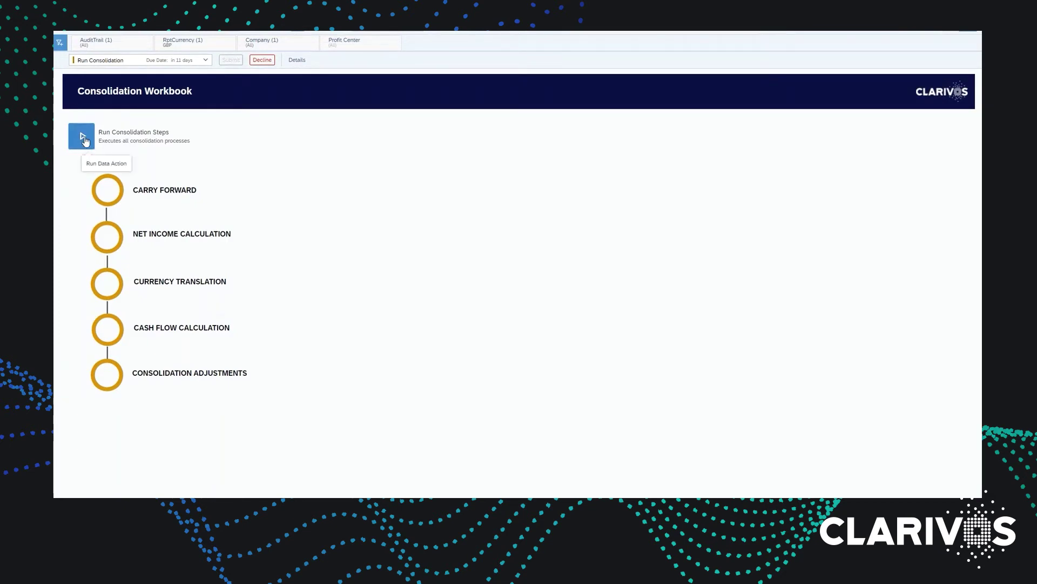
pyautogui.click(85, 141)
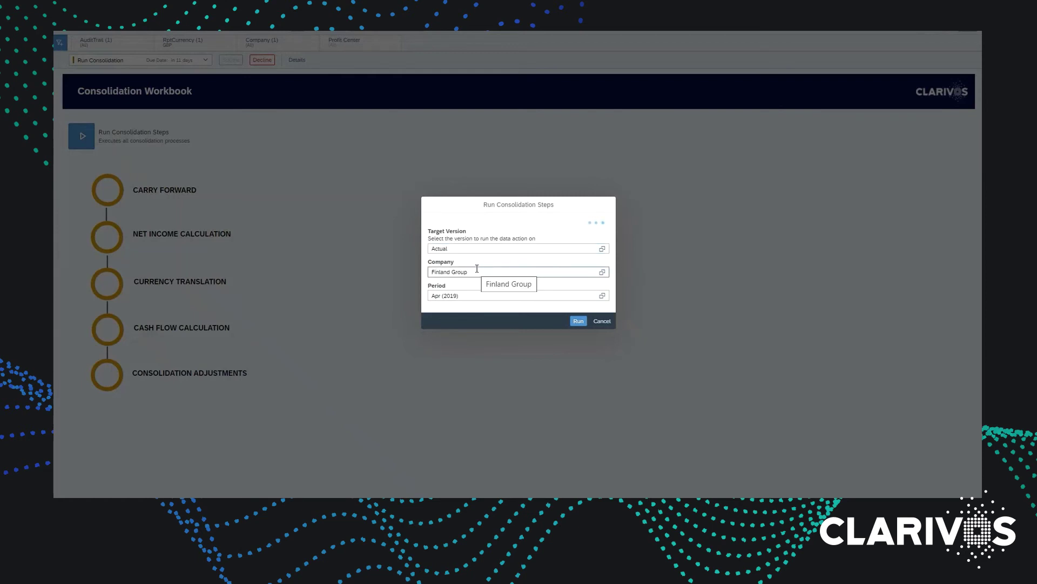
pyautogui.click(605, 322)
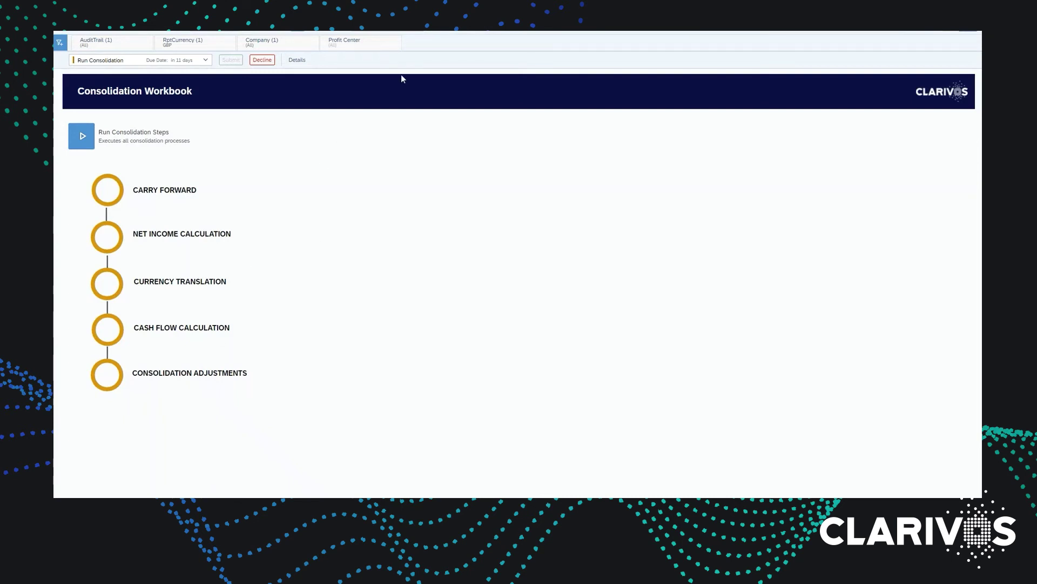
# - Switch to the Income Statement page and expand Turnover and Domestic Sales
pyautogui.click(417, 33)
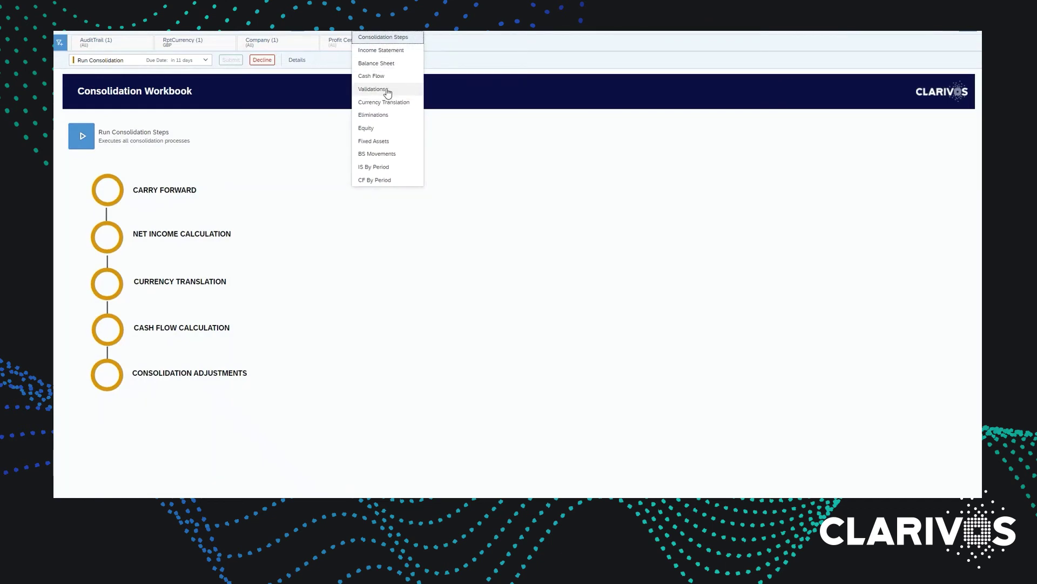
pyautogui.click(385, 53)
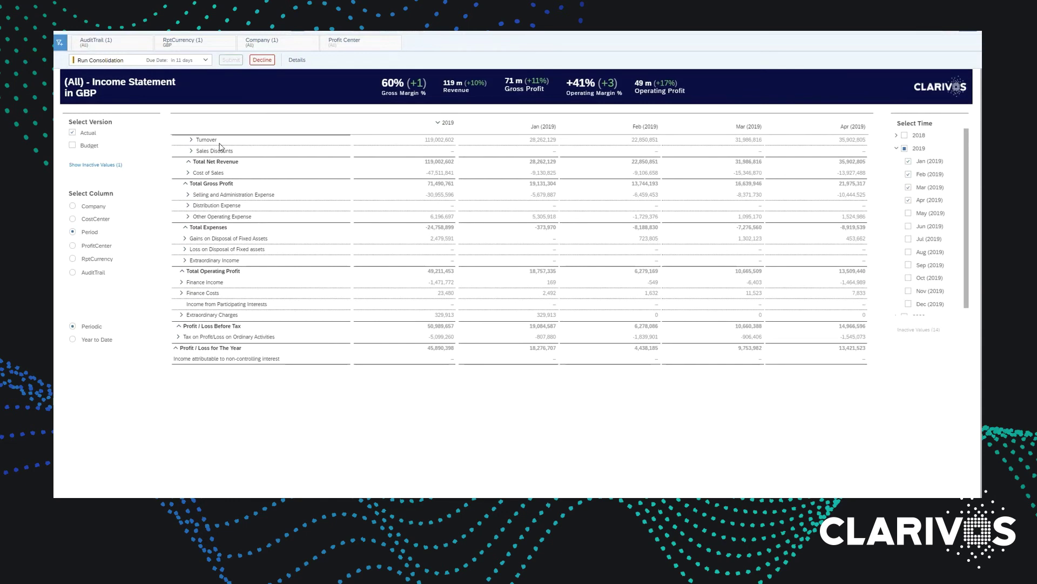
pyautogui.click(191, 140)
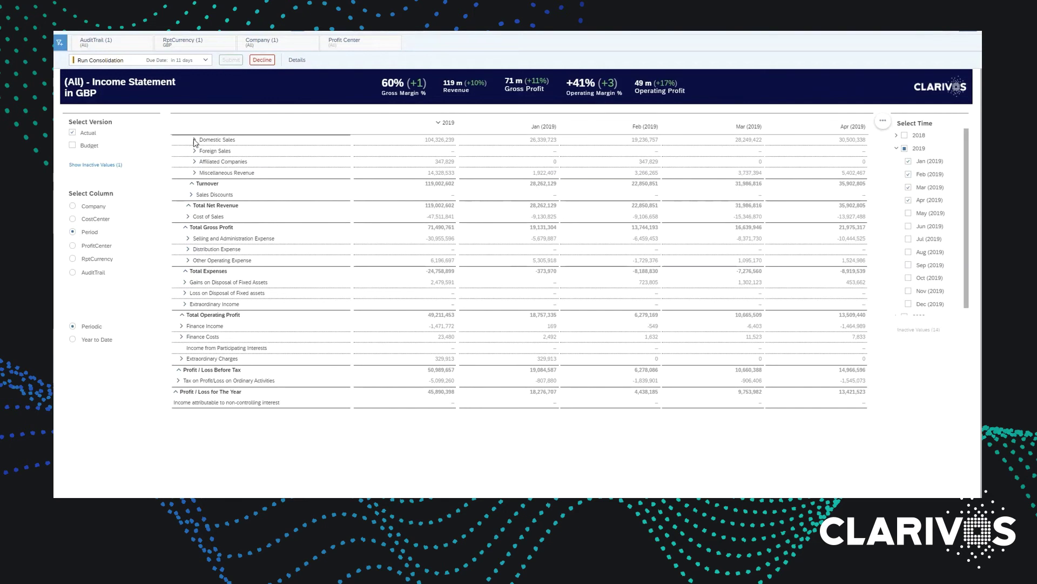
pyautogui.click(195, 140)
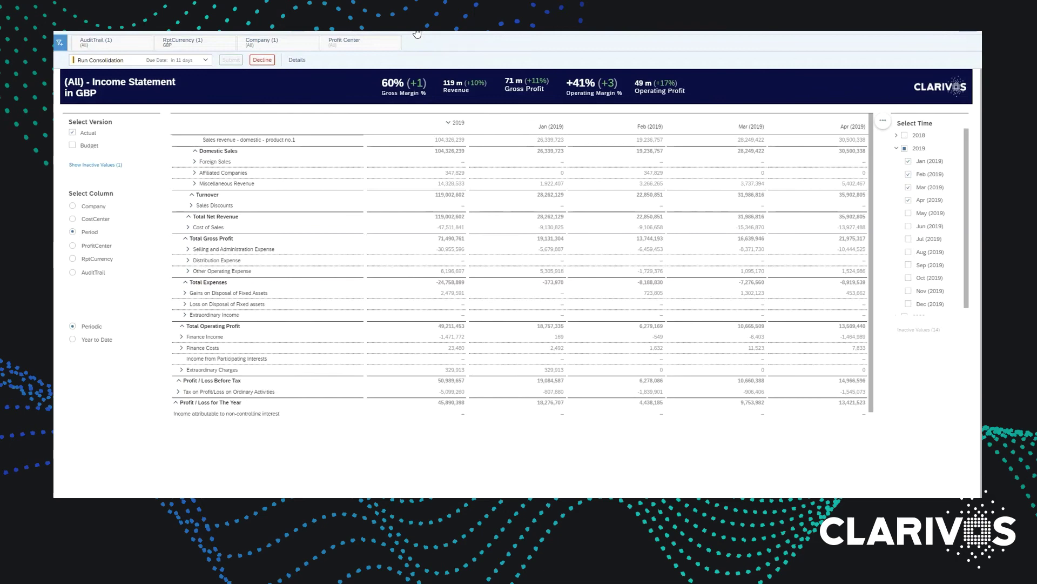
# - Show the Balance Sheet in GBP with columns broken down by AuditTrail
pyautogui.moveTo(417, 33)
pyautogui.click(385, 63)
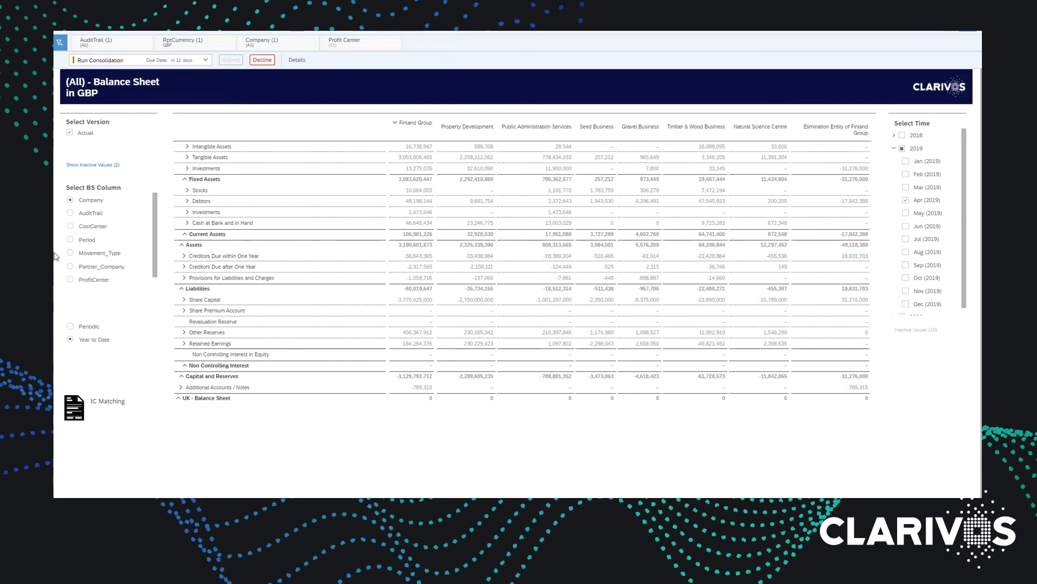
pyautogui.click(73, 217)
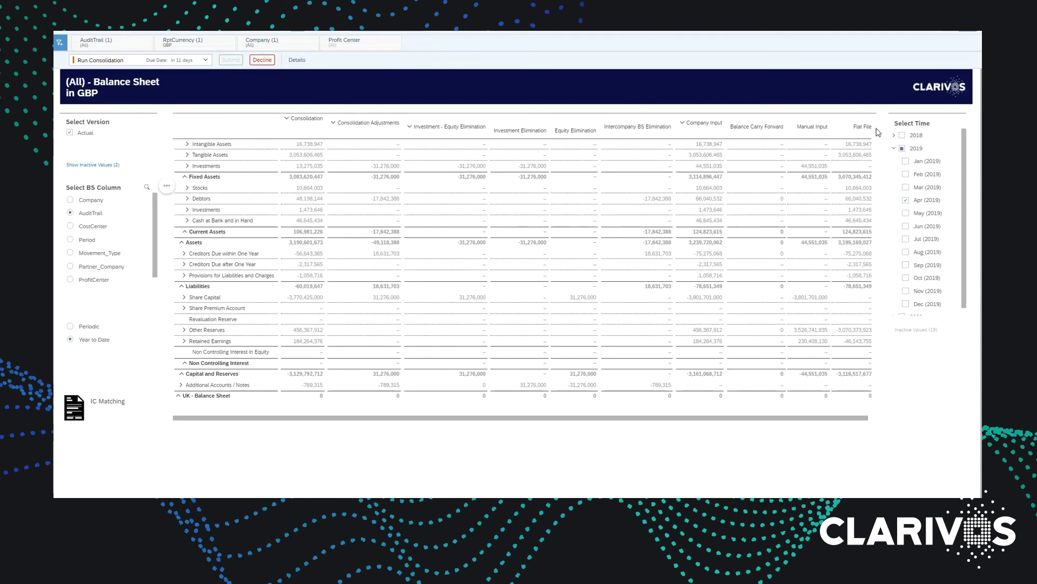
# - View the Cash Flow report, then the Validations report with all checks at 0
pyautogui.click(378, 42)
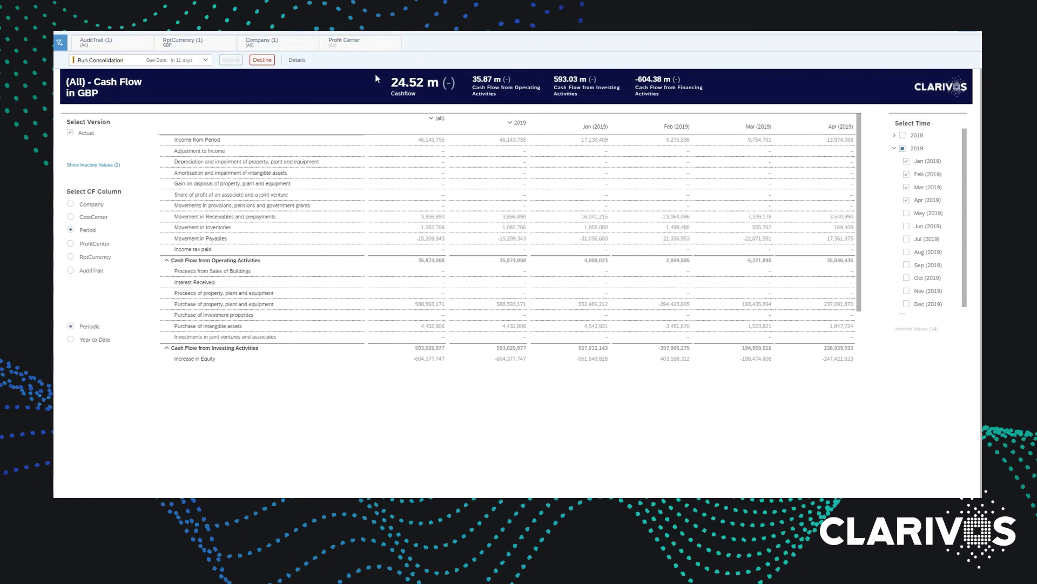
pyautogui.click(419, 35)
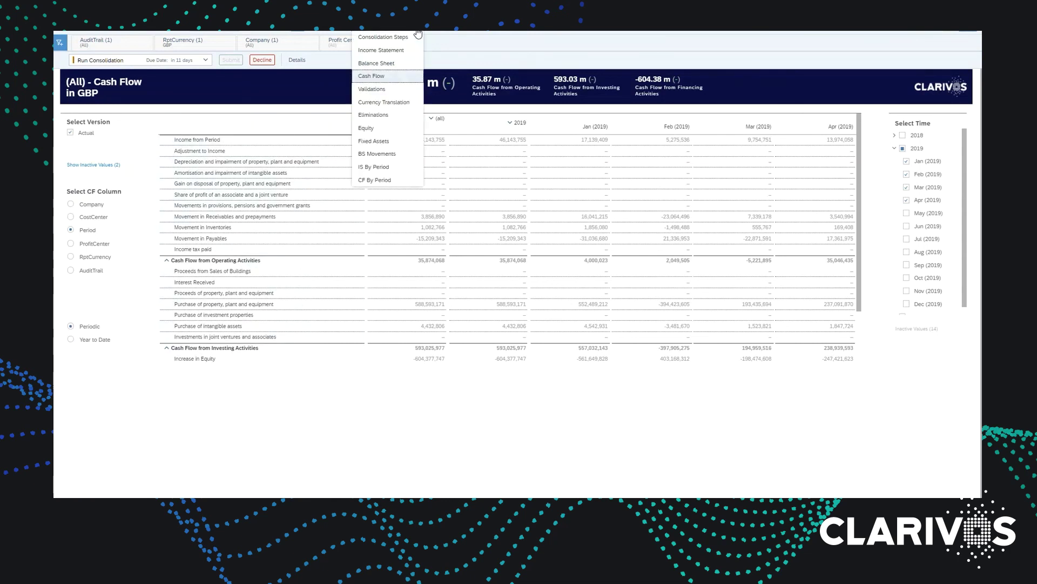
pyautogui.click(393, 90)
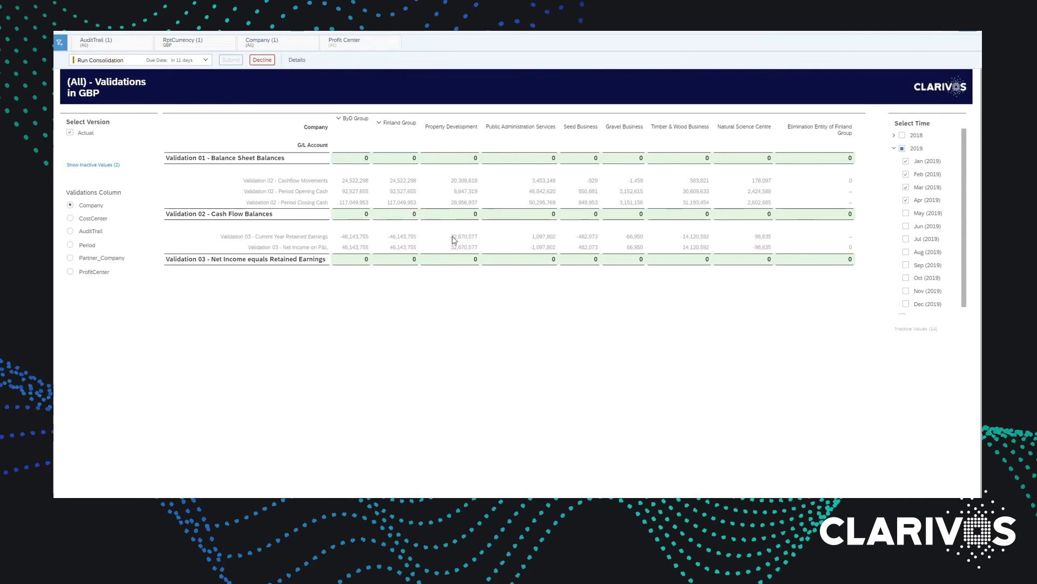
pyautogui.click(423, 33)
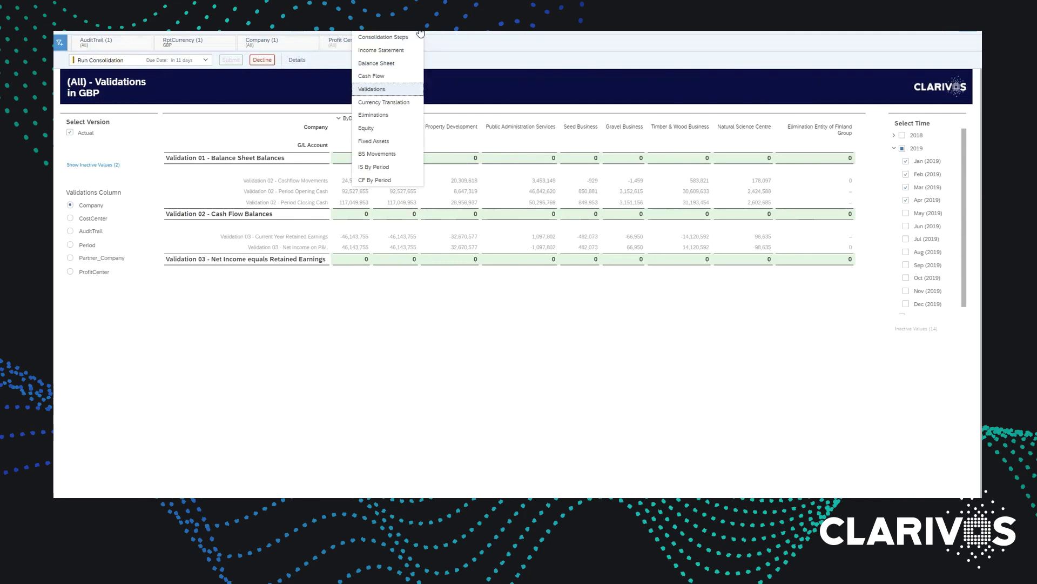
# - Show the Currency Translation in GBP report with implied FX rates per company
pyautogui.click(390, 108)
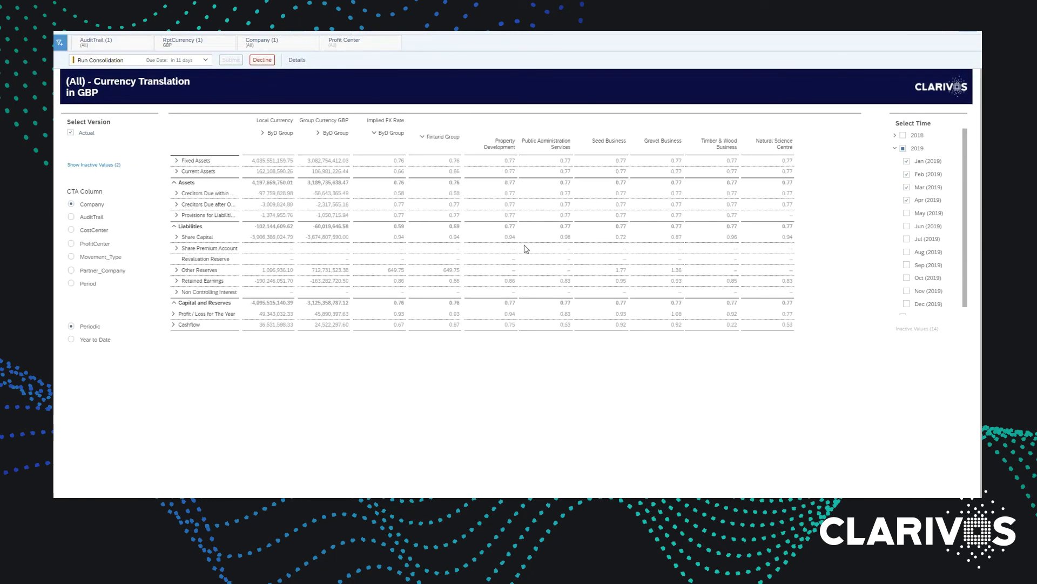
pyautogui.click(417, 38)
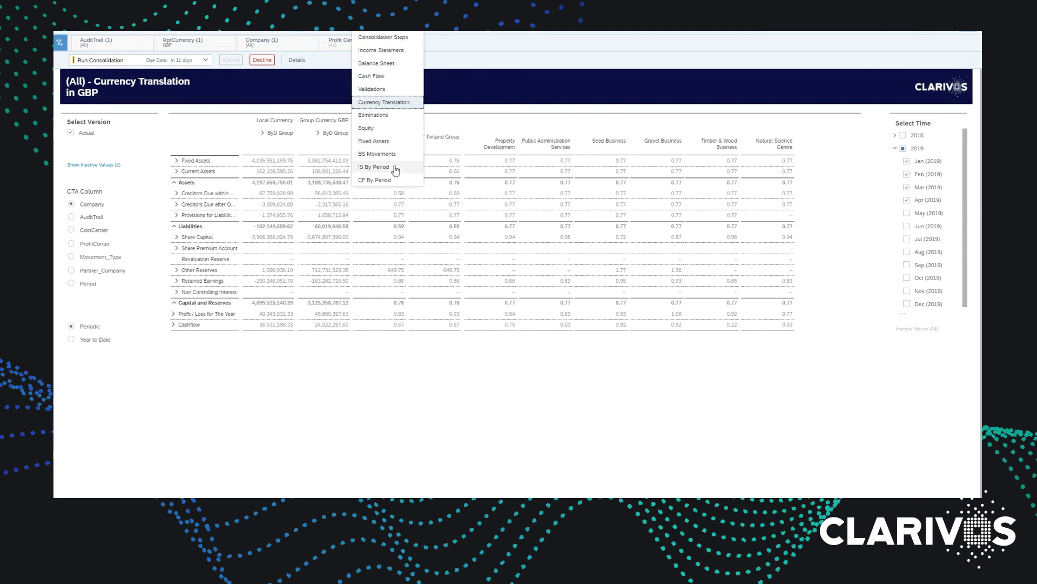
pyautogui.click(462, 125)
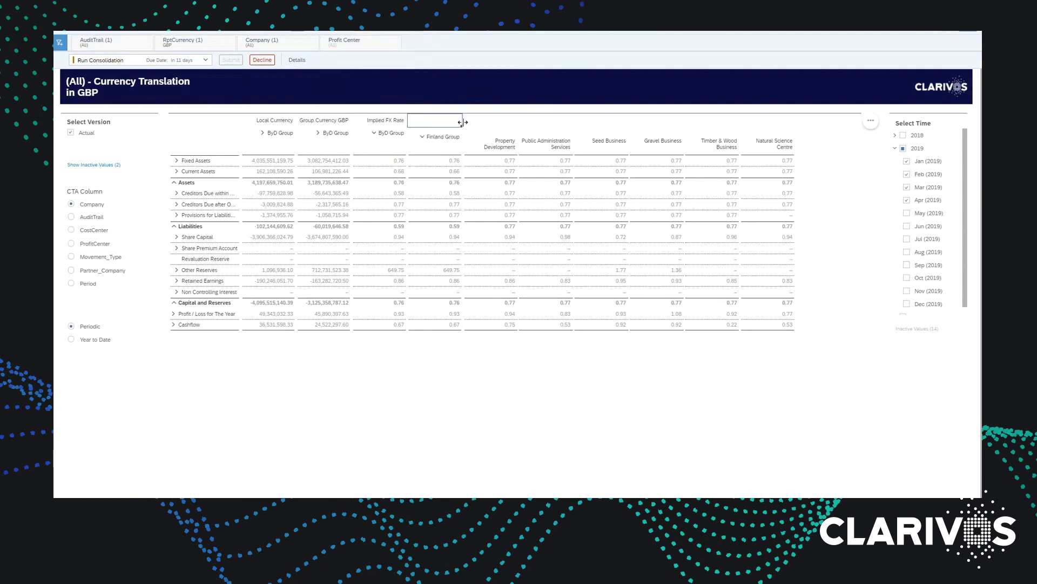
pyautogui.click(160, 59)
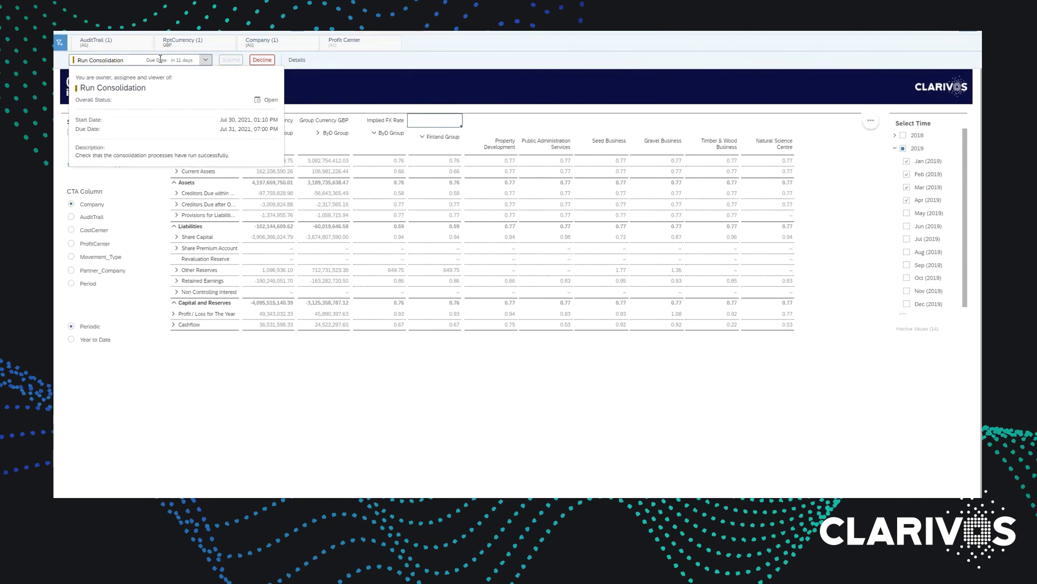